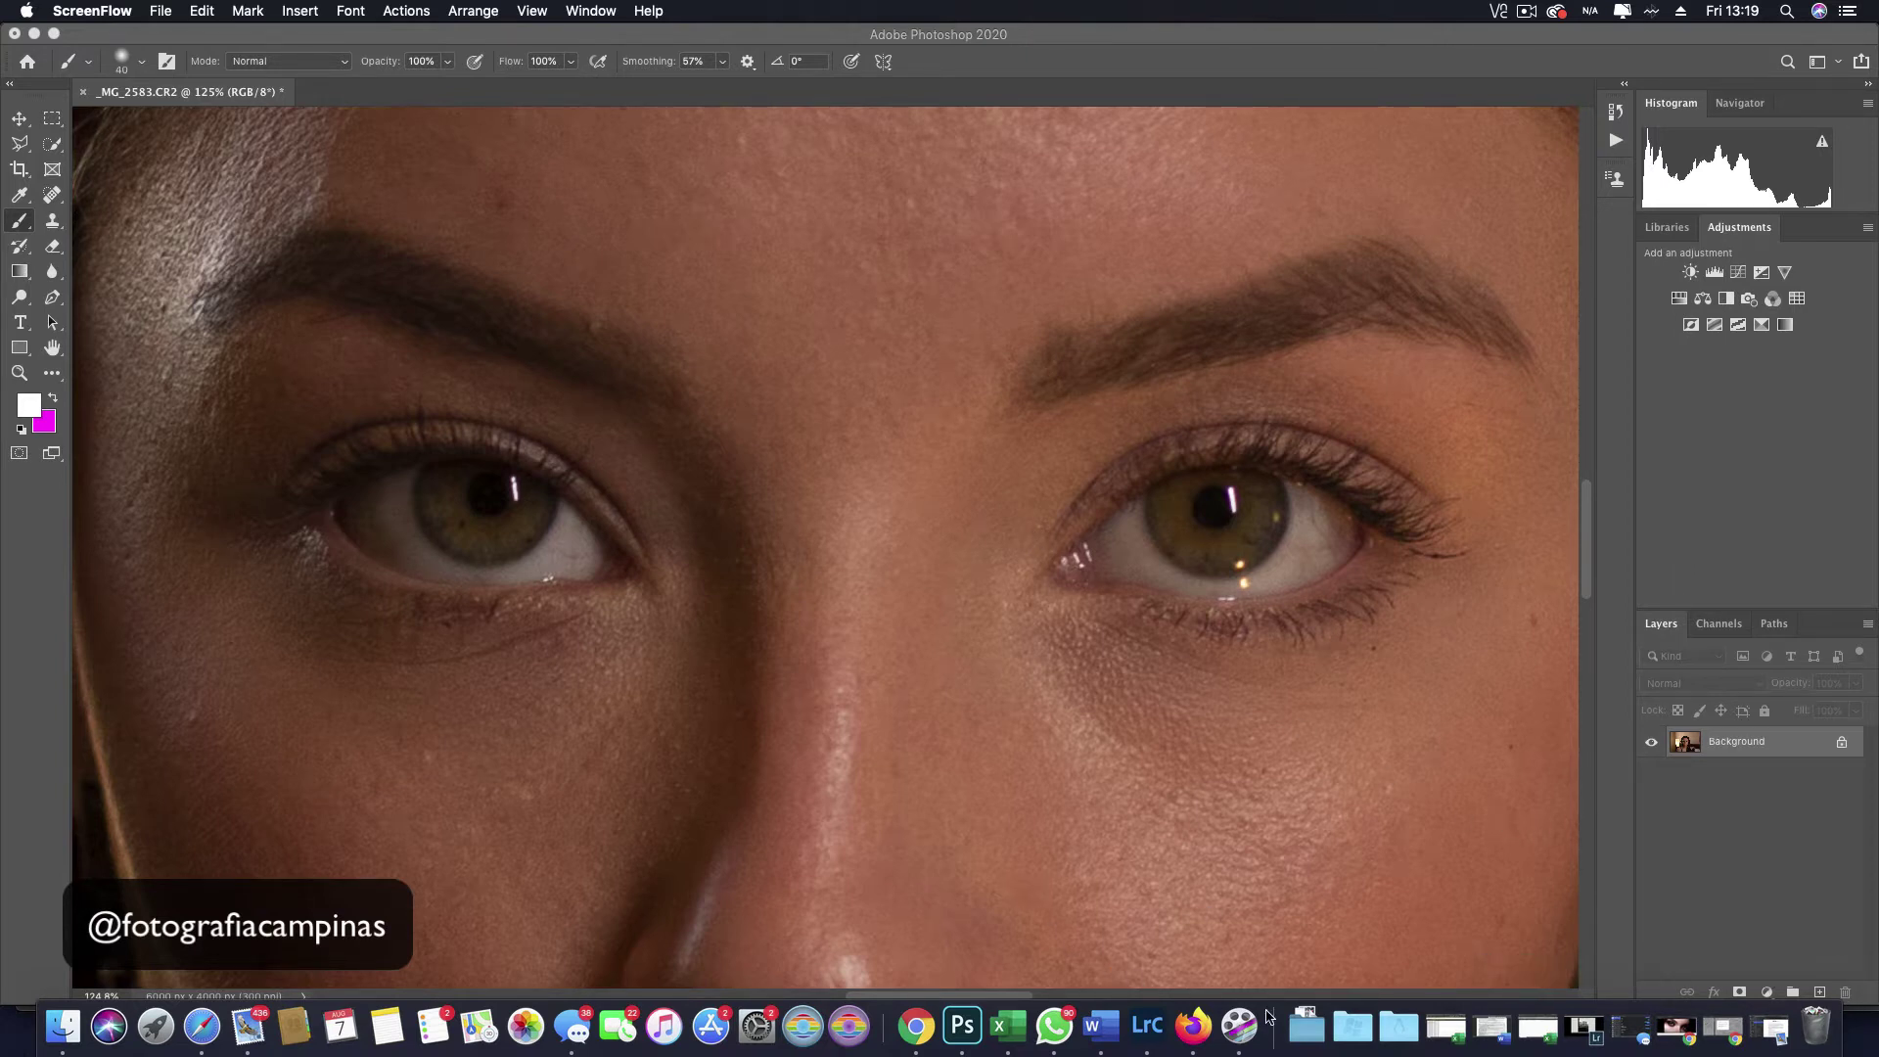
Step: Add an empty Layer 1 above the Background eye portrait
drag(1274, 1018, 1275, 1030)
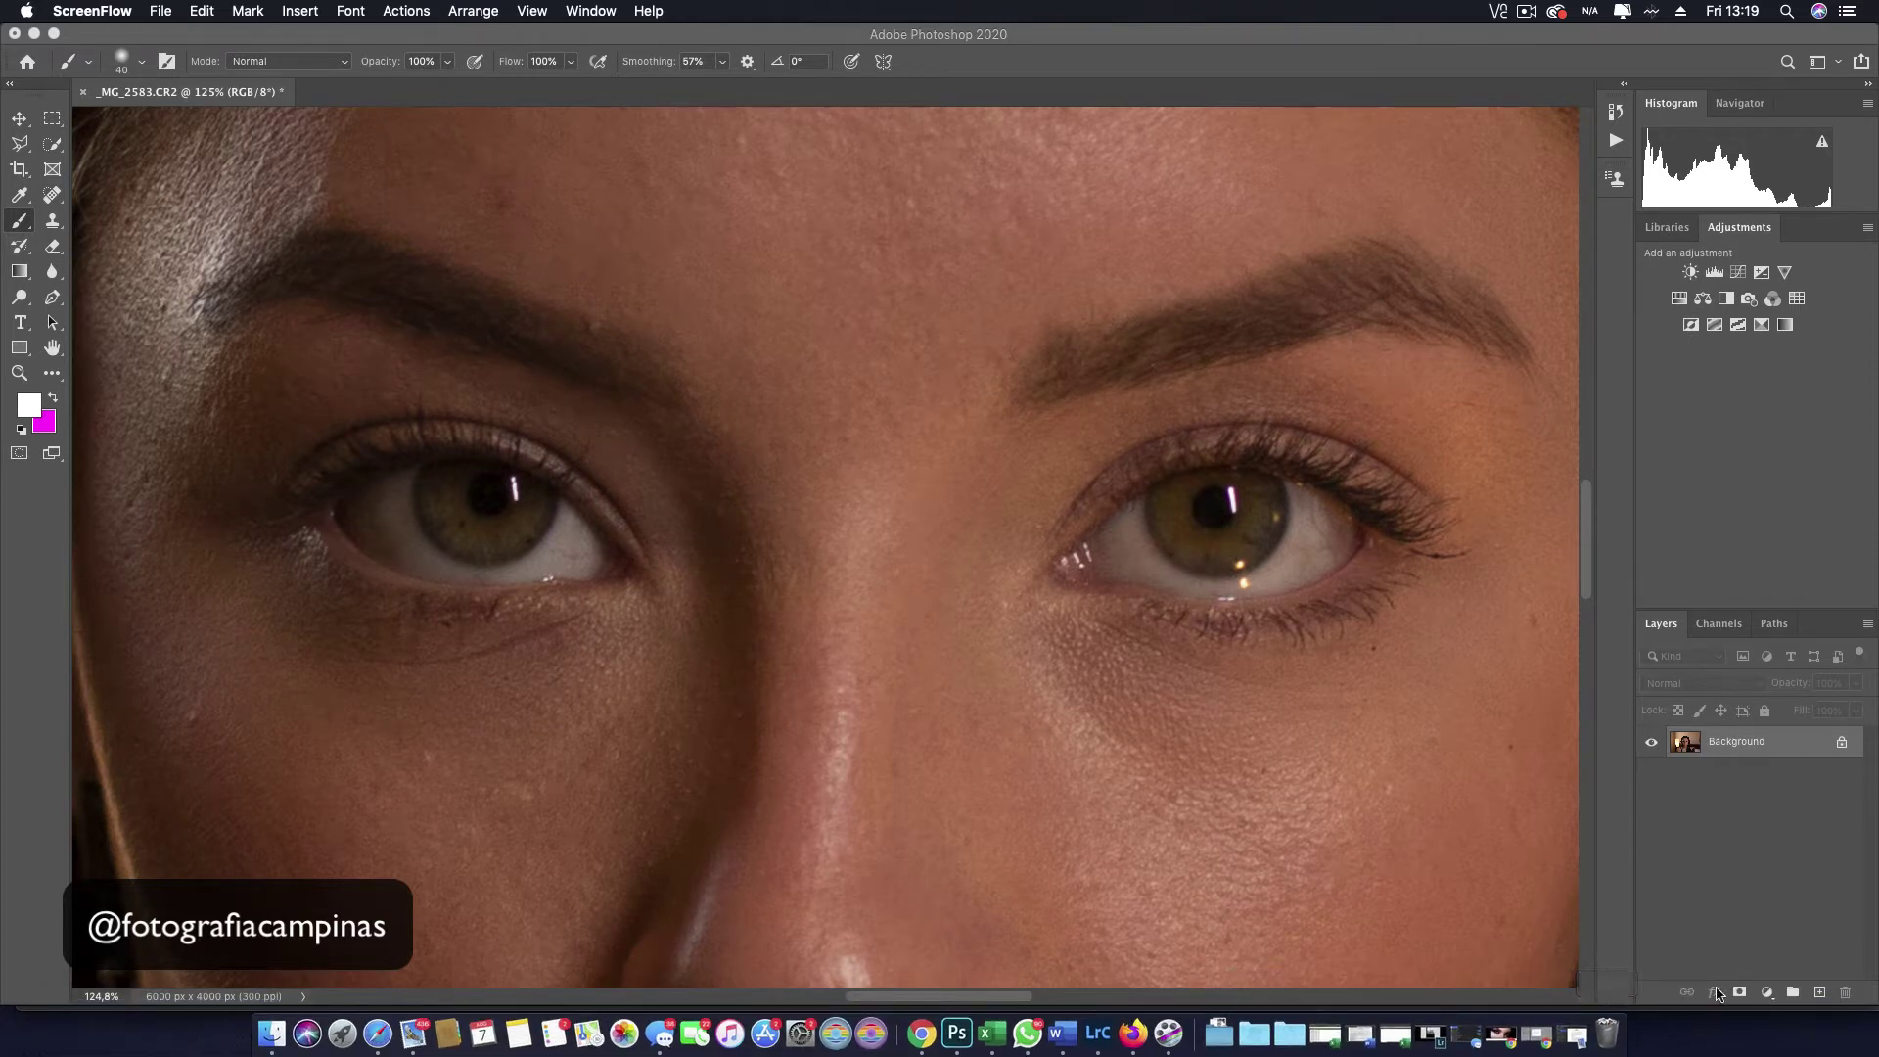
click(1818, 993)
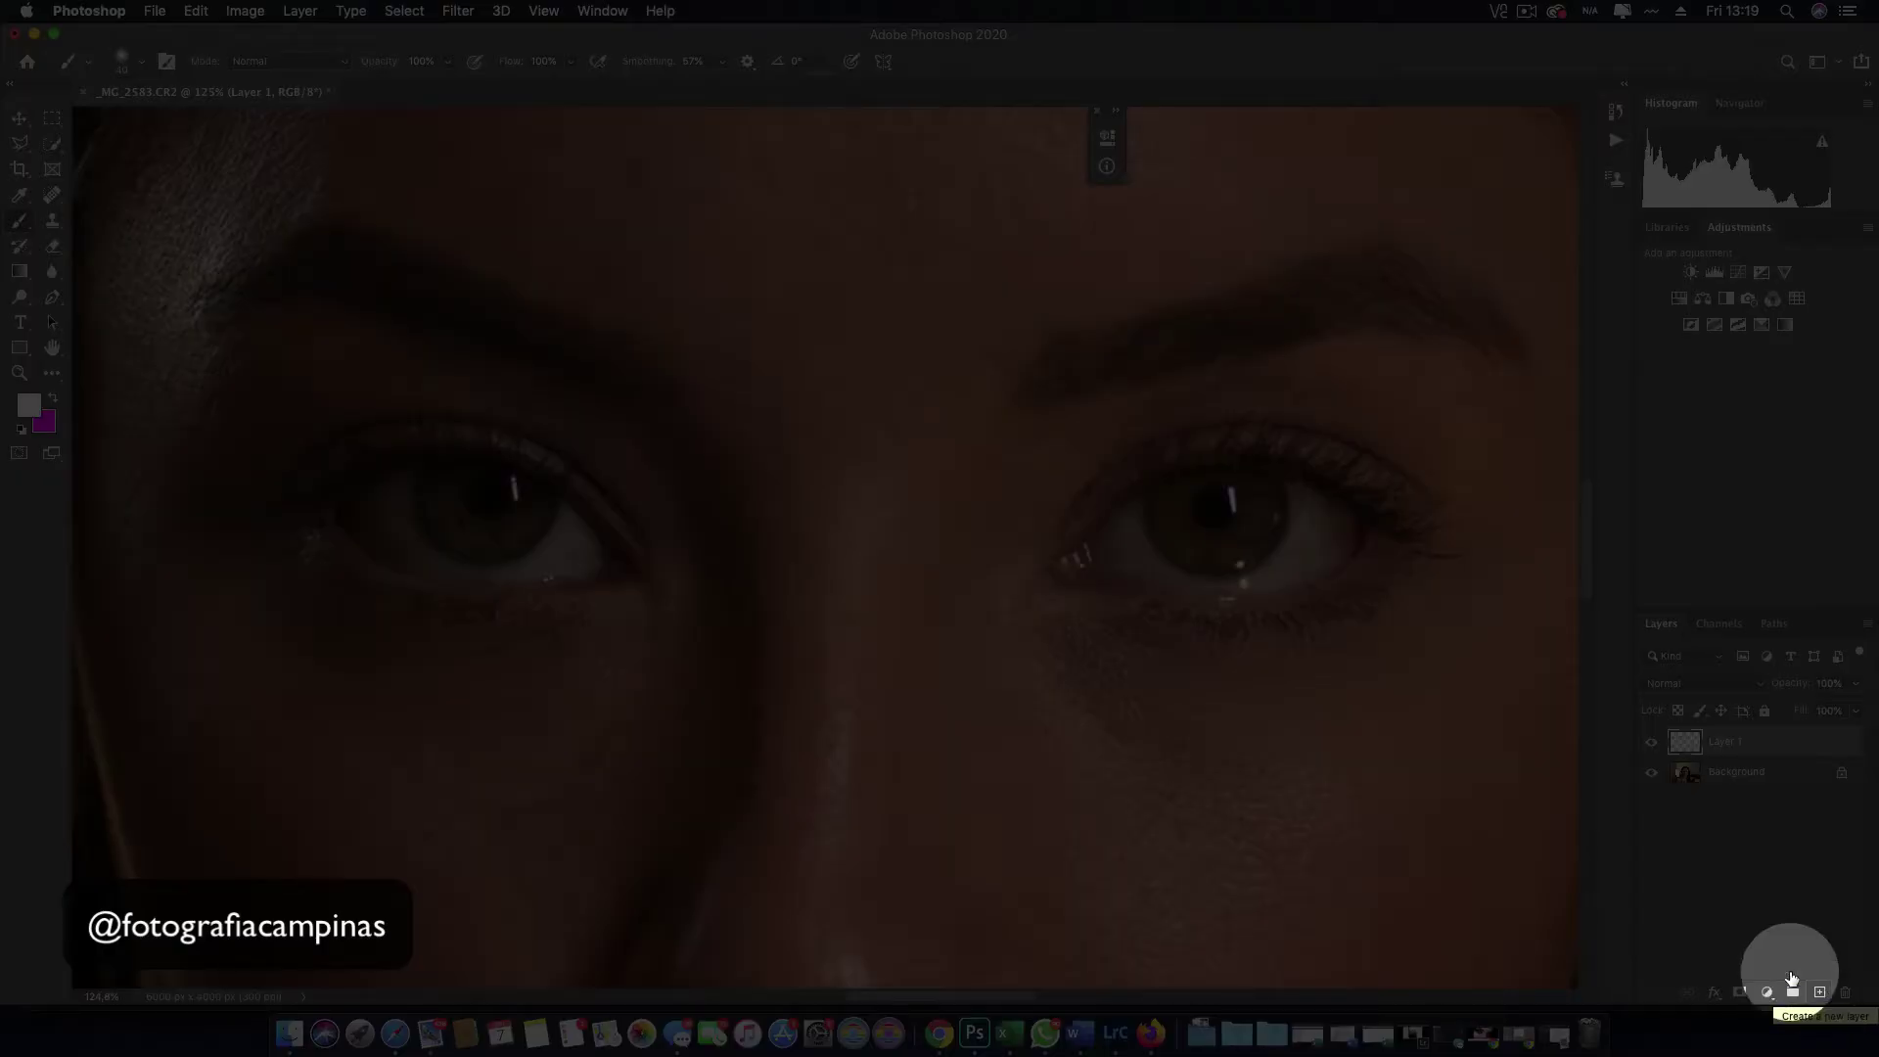
Step: Choose the Hard Round brush preset at 40 px with 100% hardness
click(299, 11)
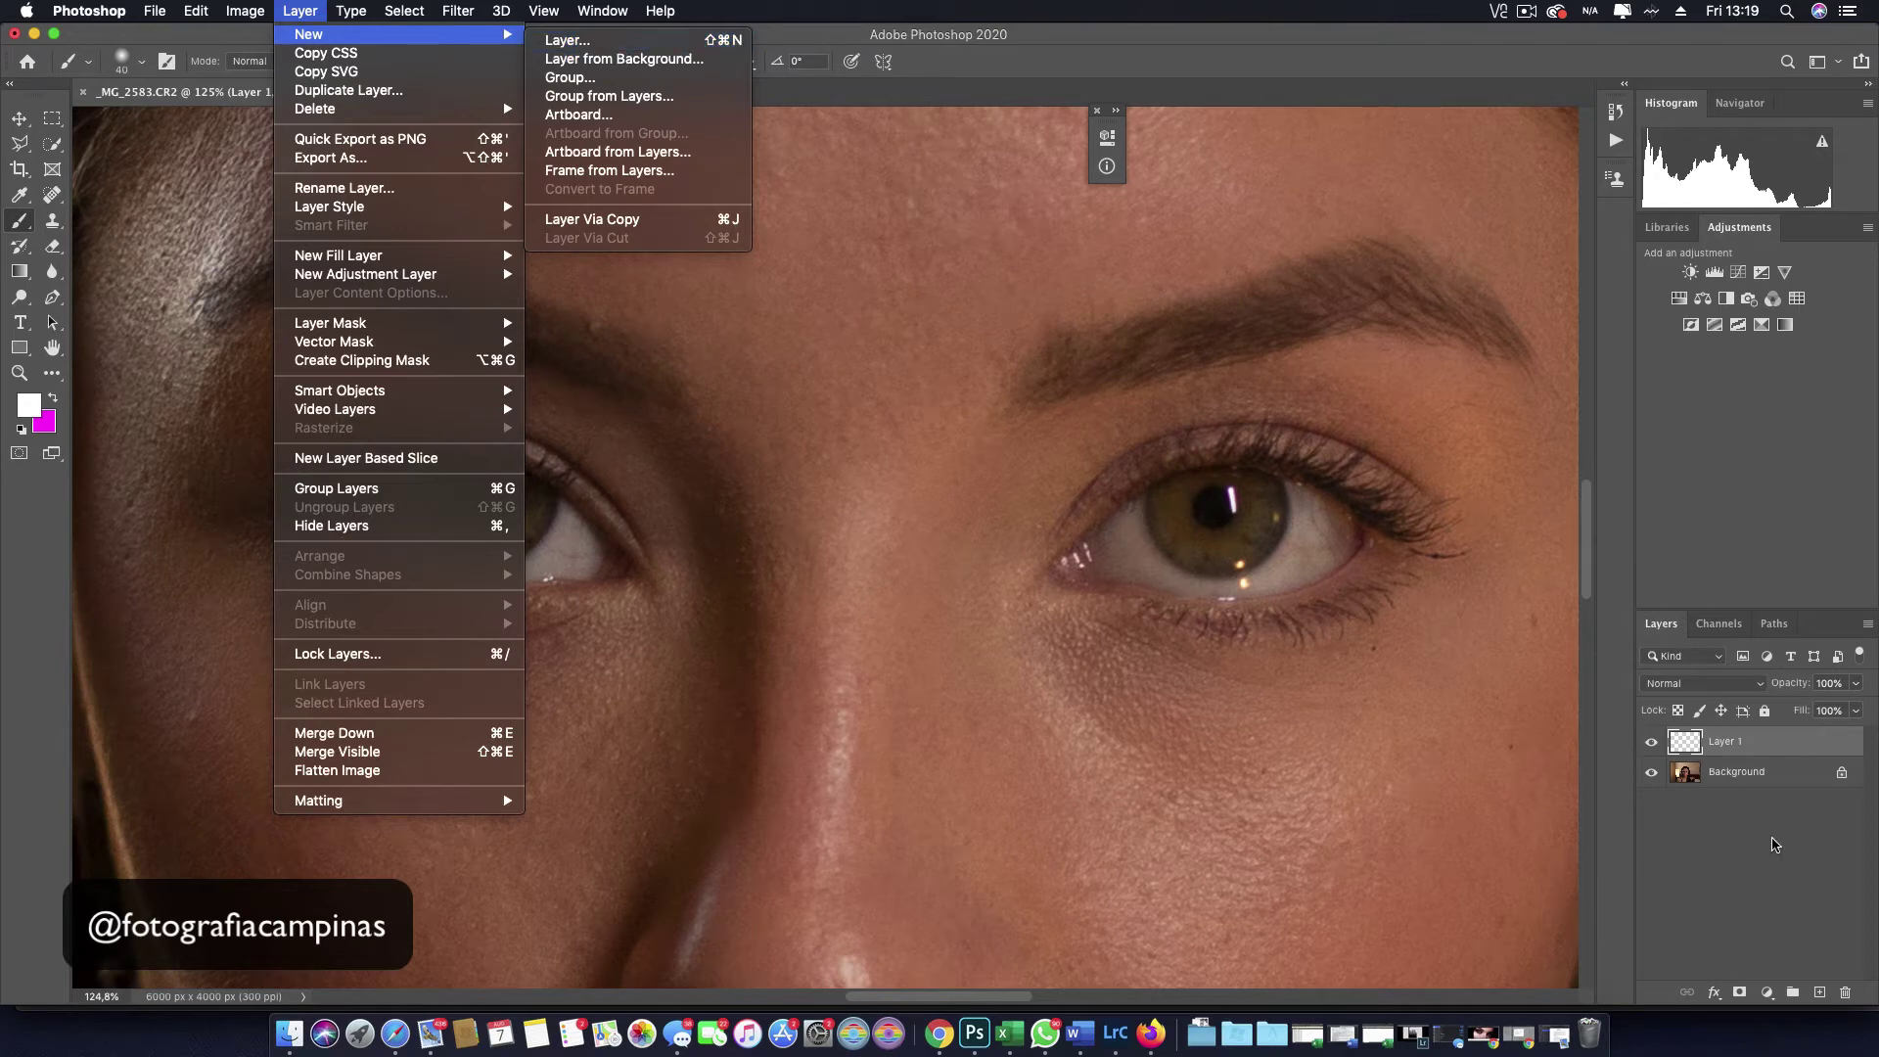
click(804, 670)
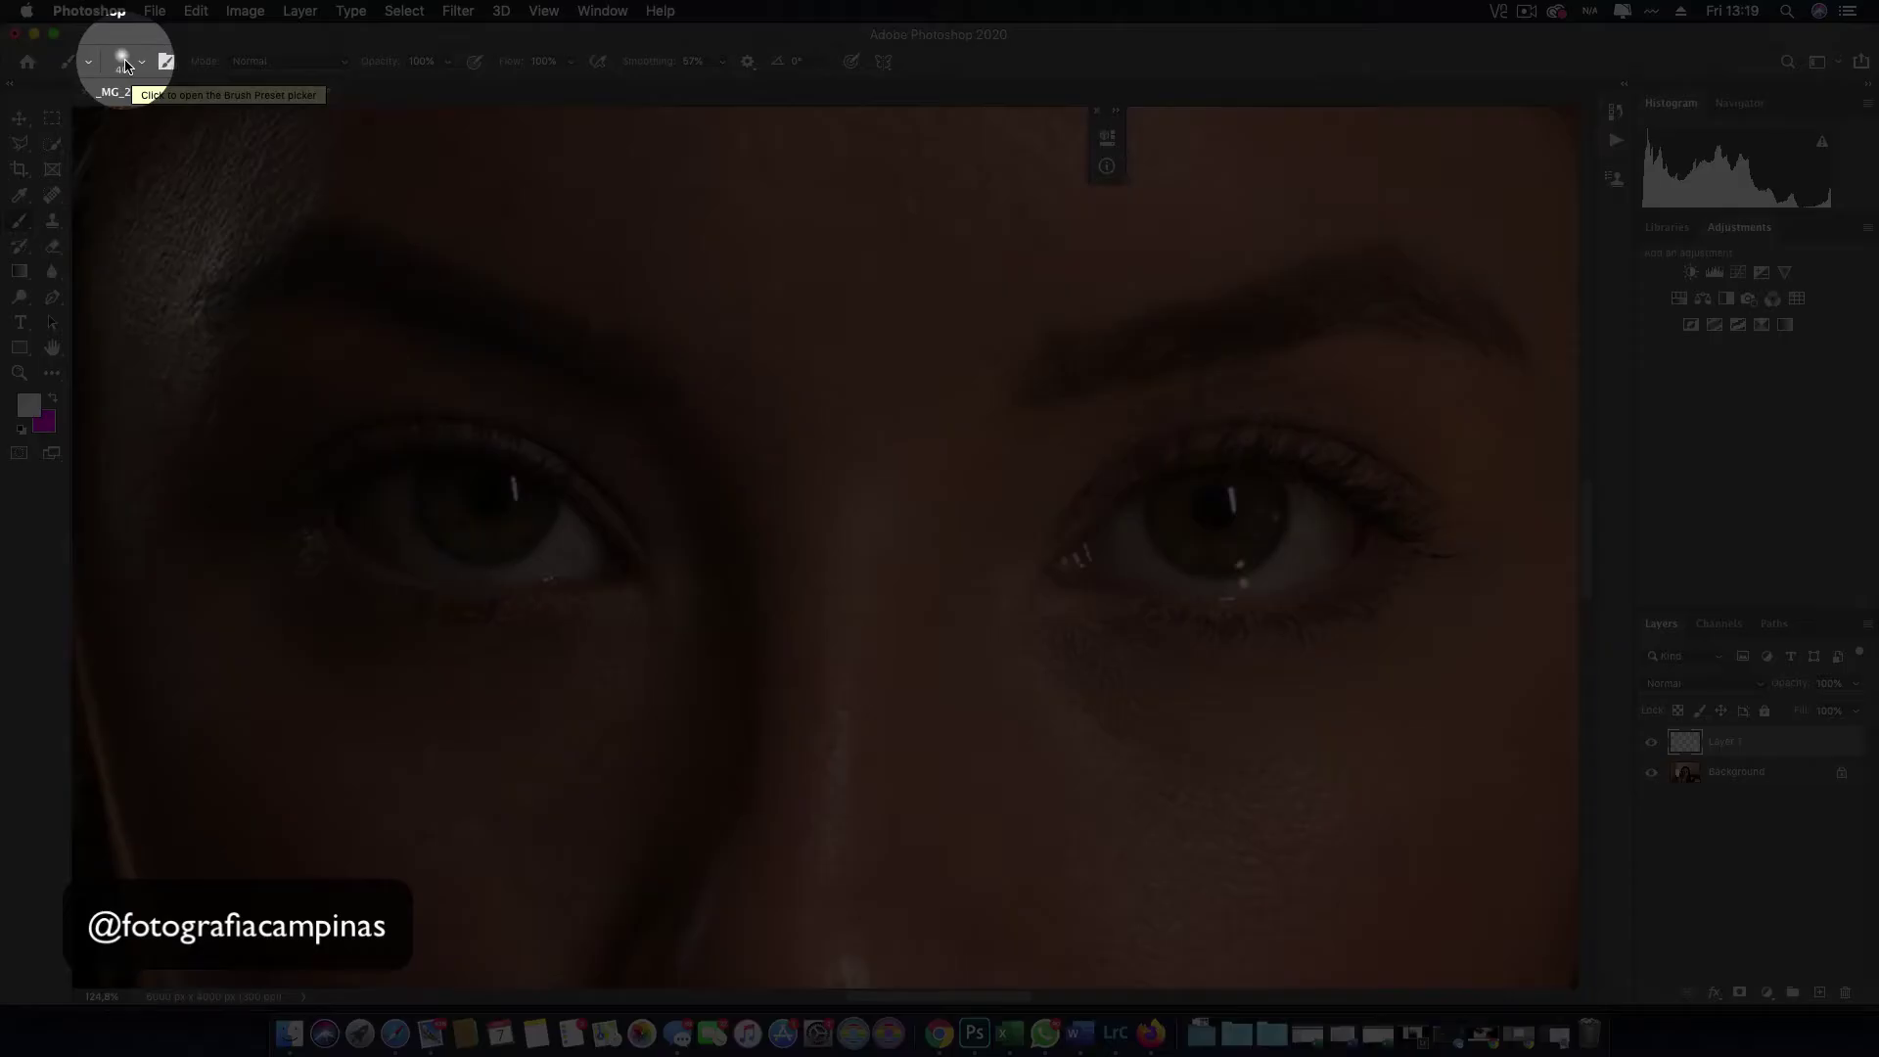
click(127, 65)
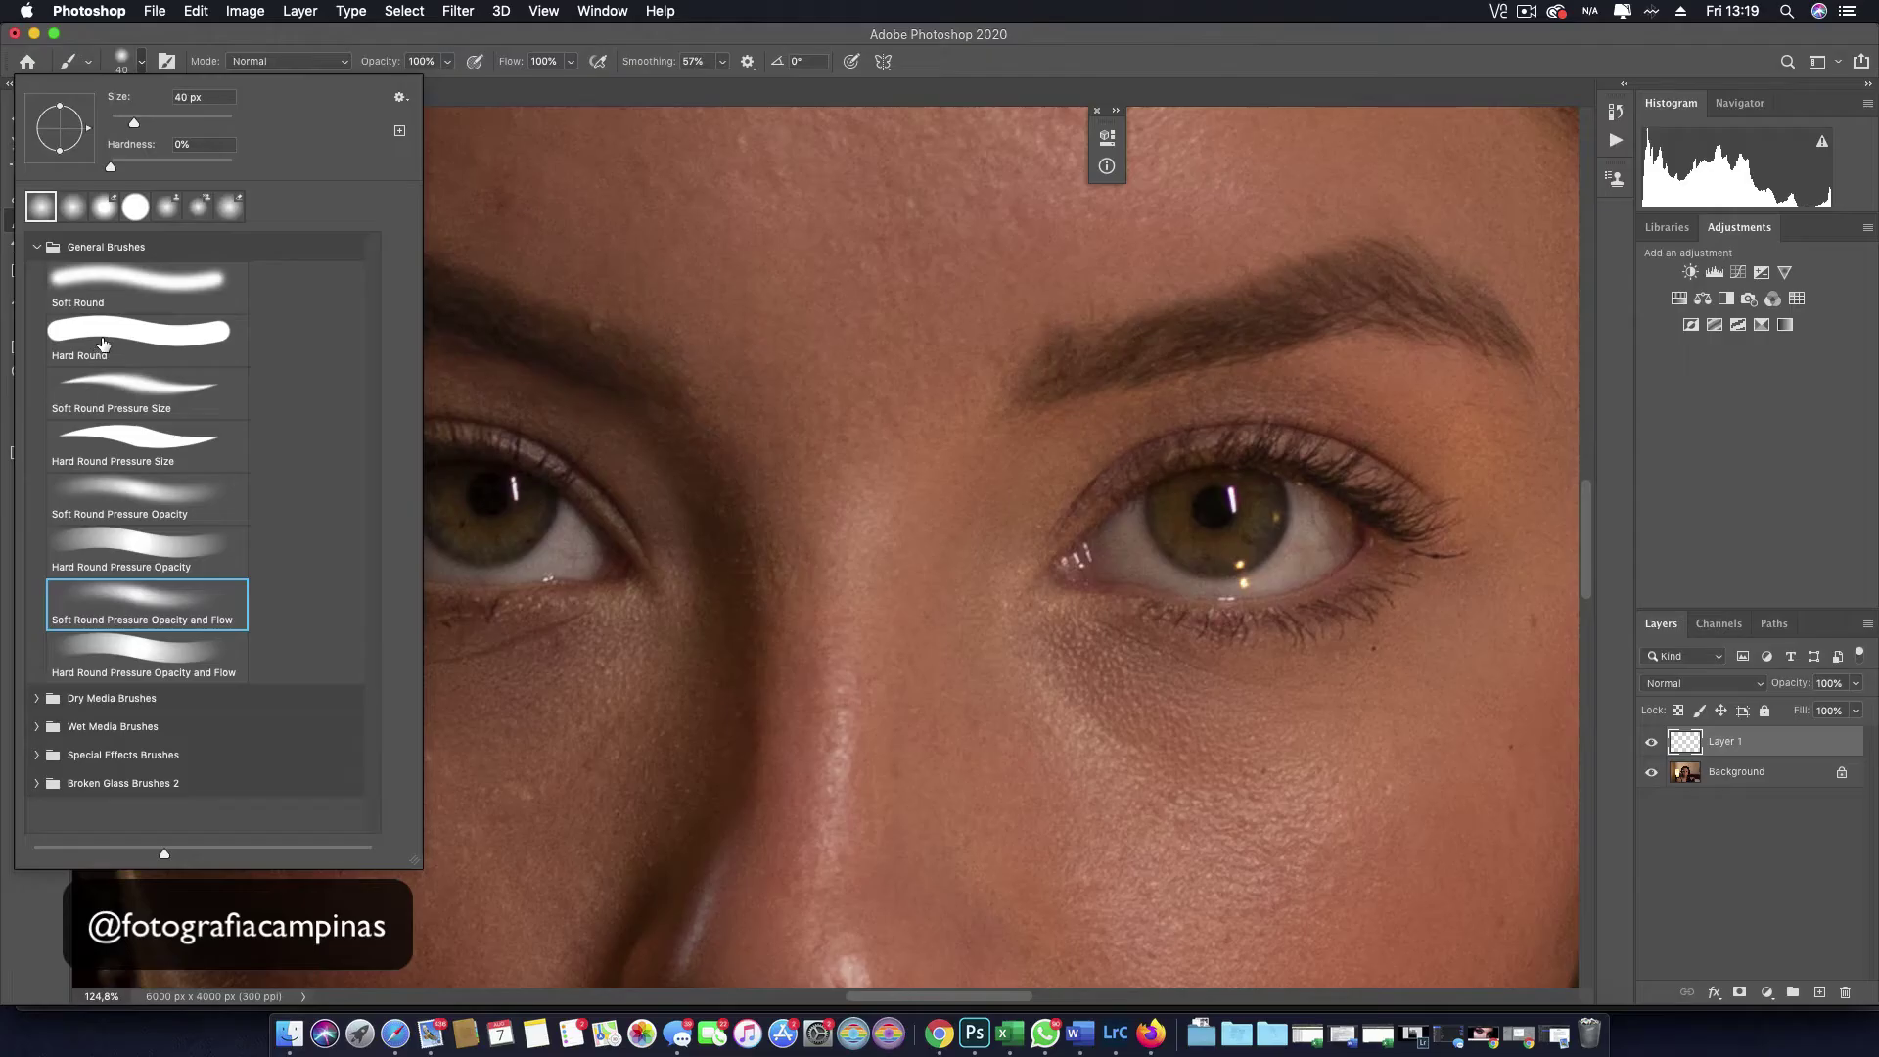
click(87, 335)
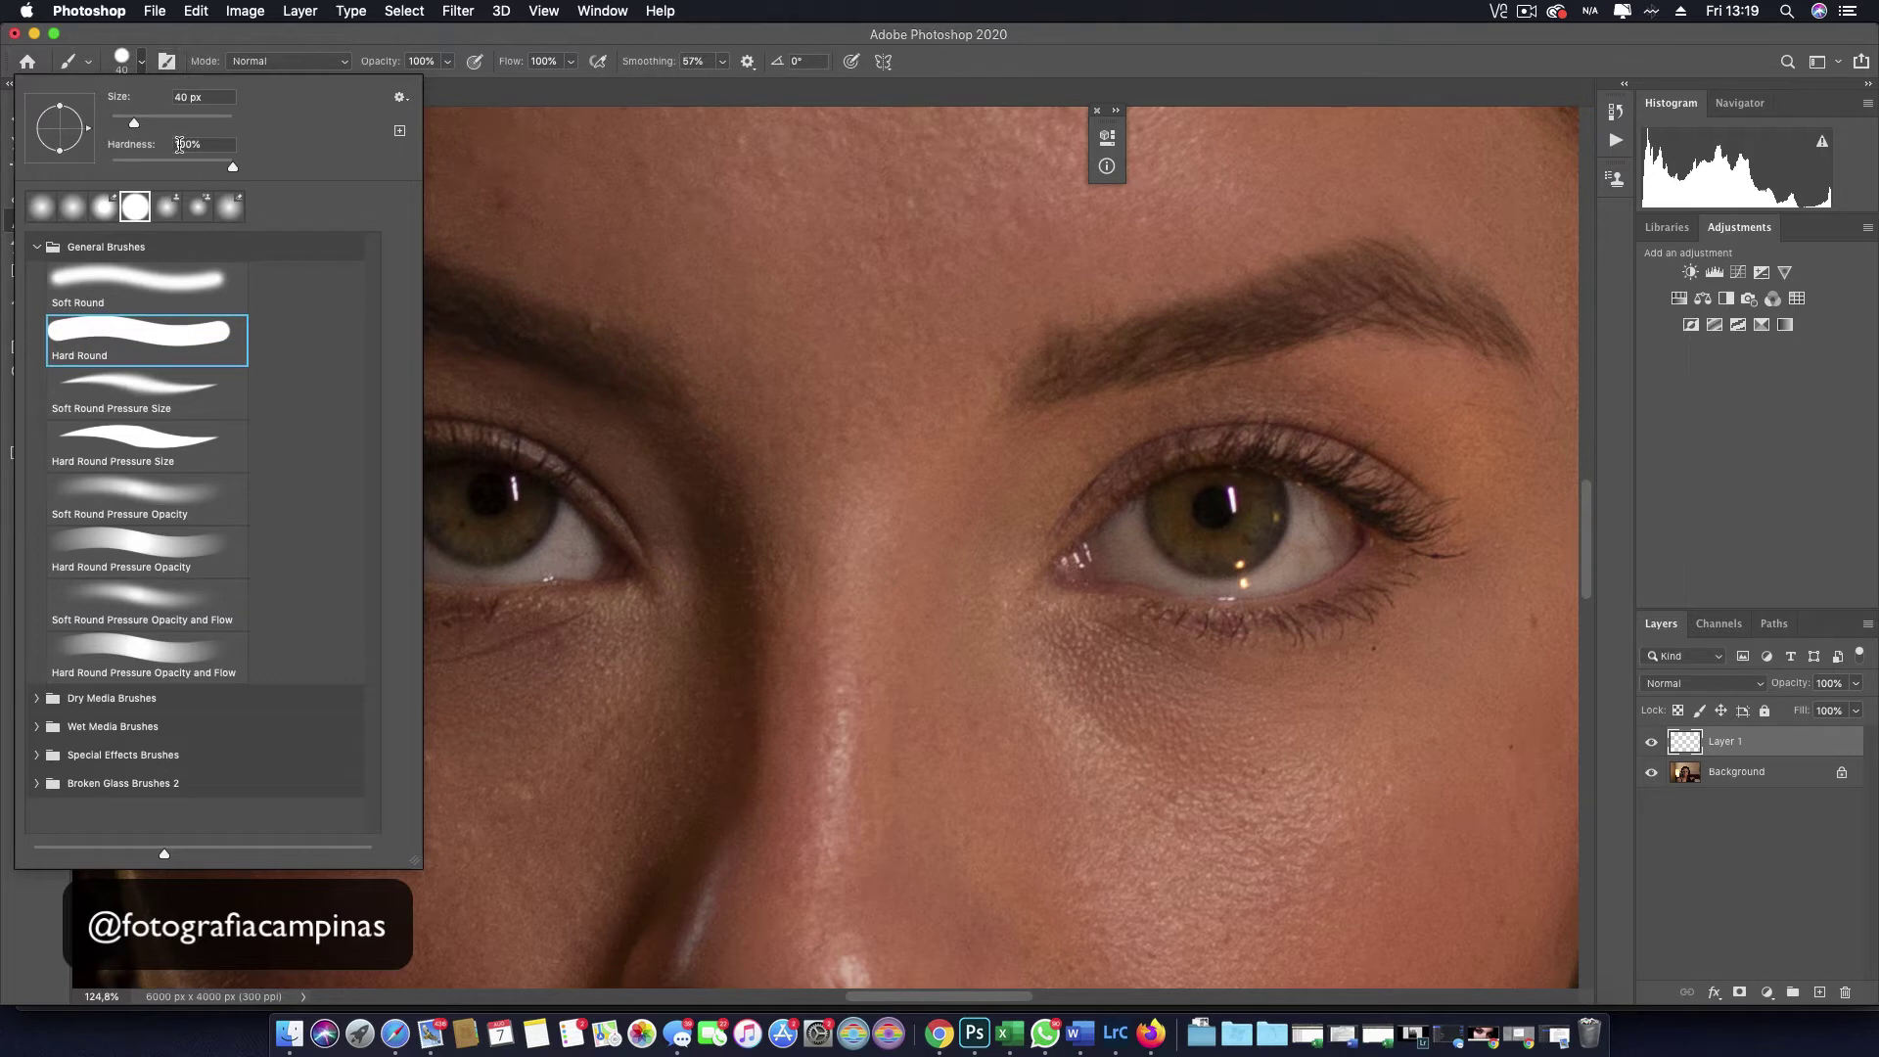
Step: Enlarge the brush and paint solid white discs over the left and right irises on Layer 1
click(498, 516)
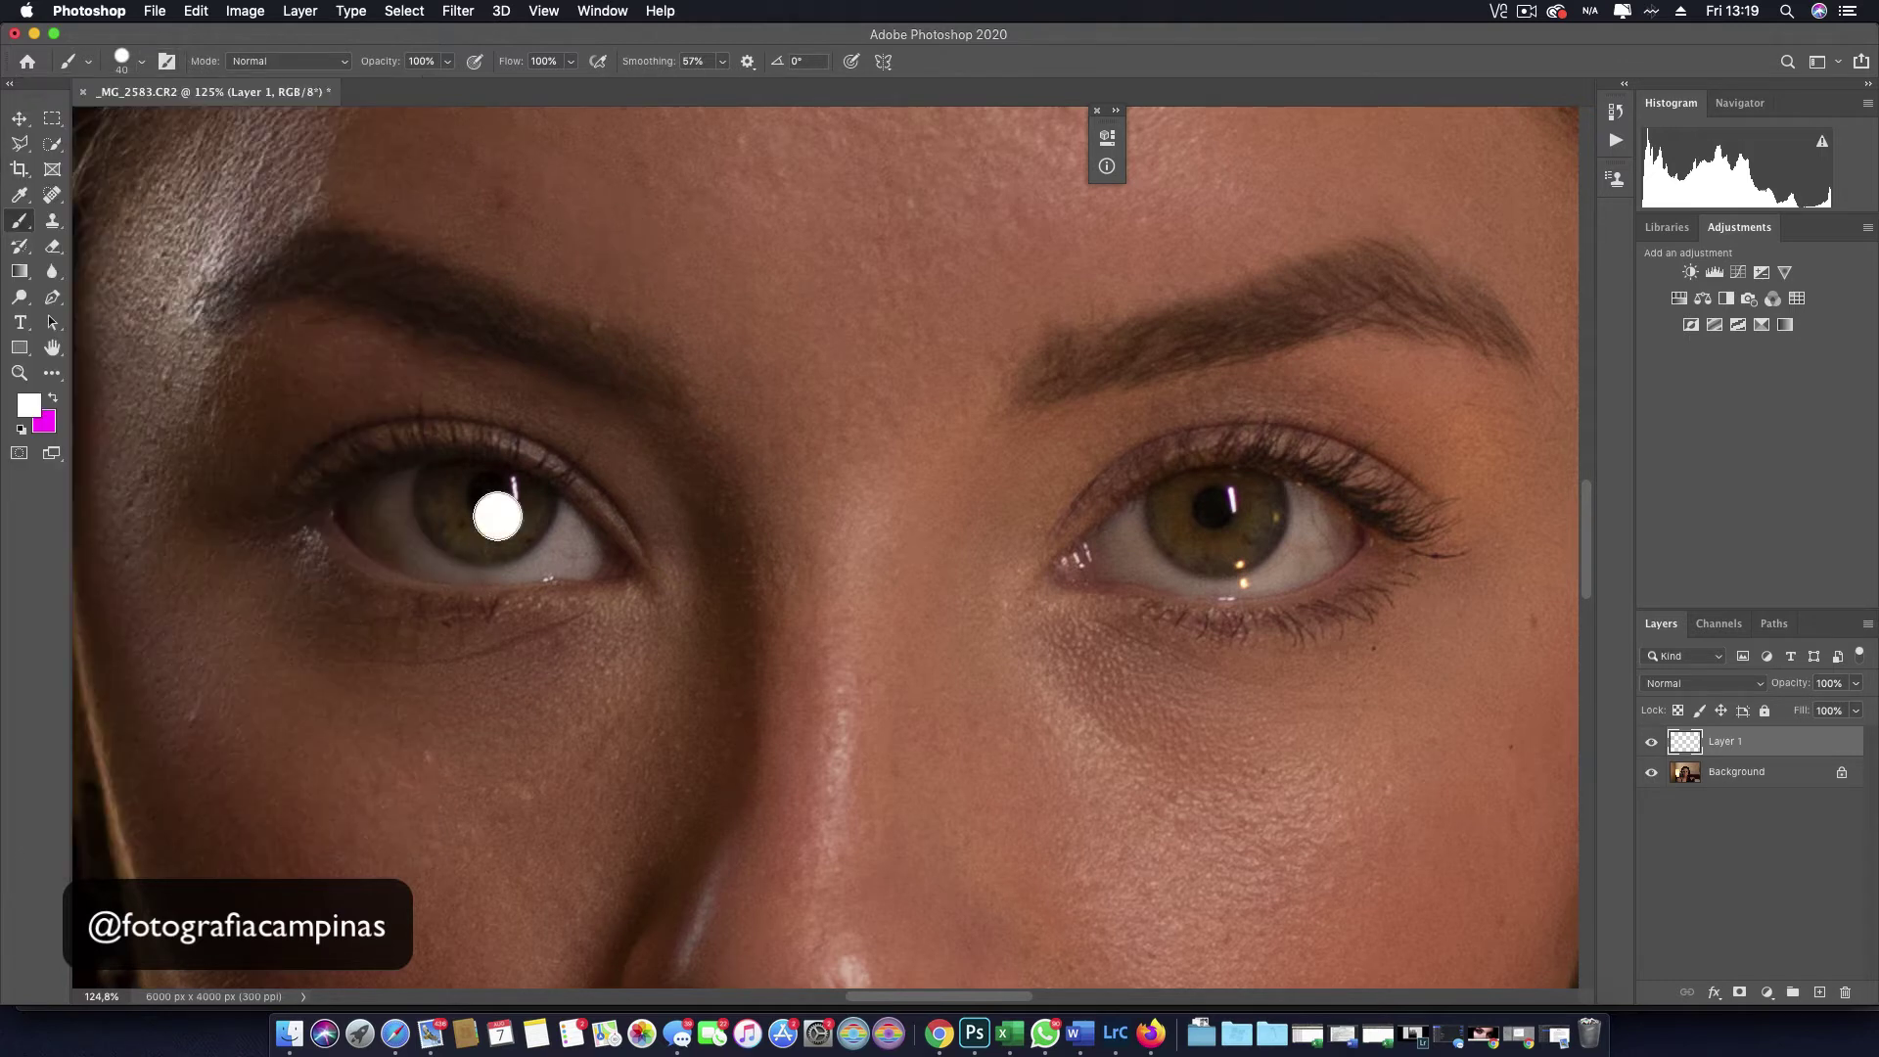
key(super+z)
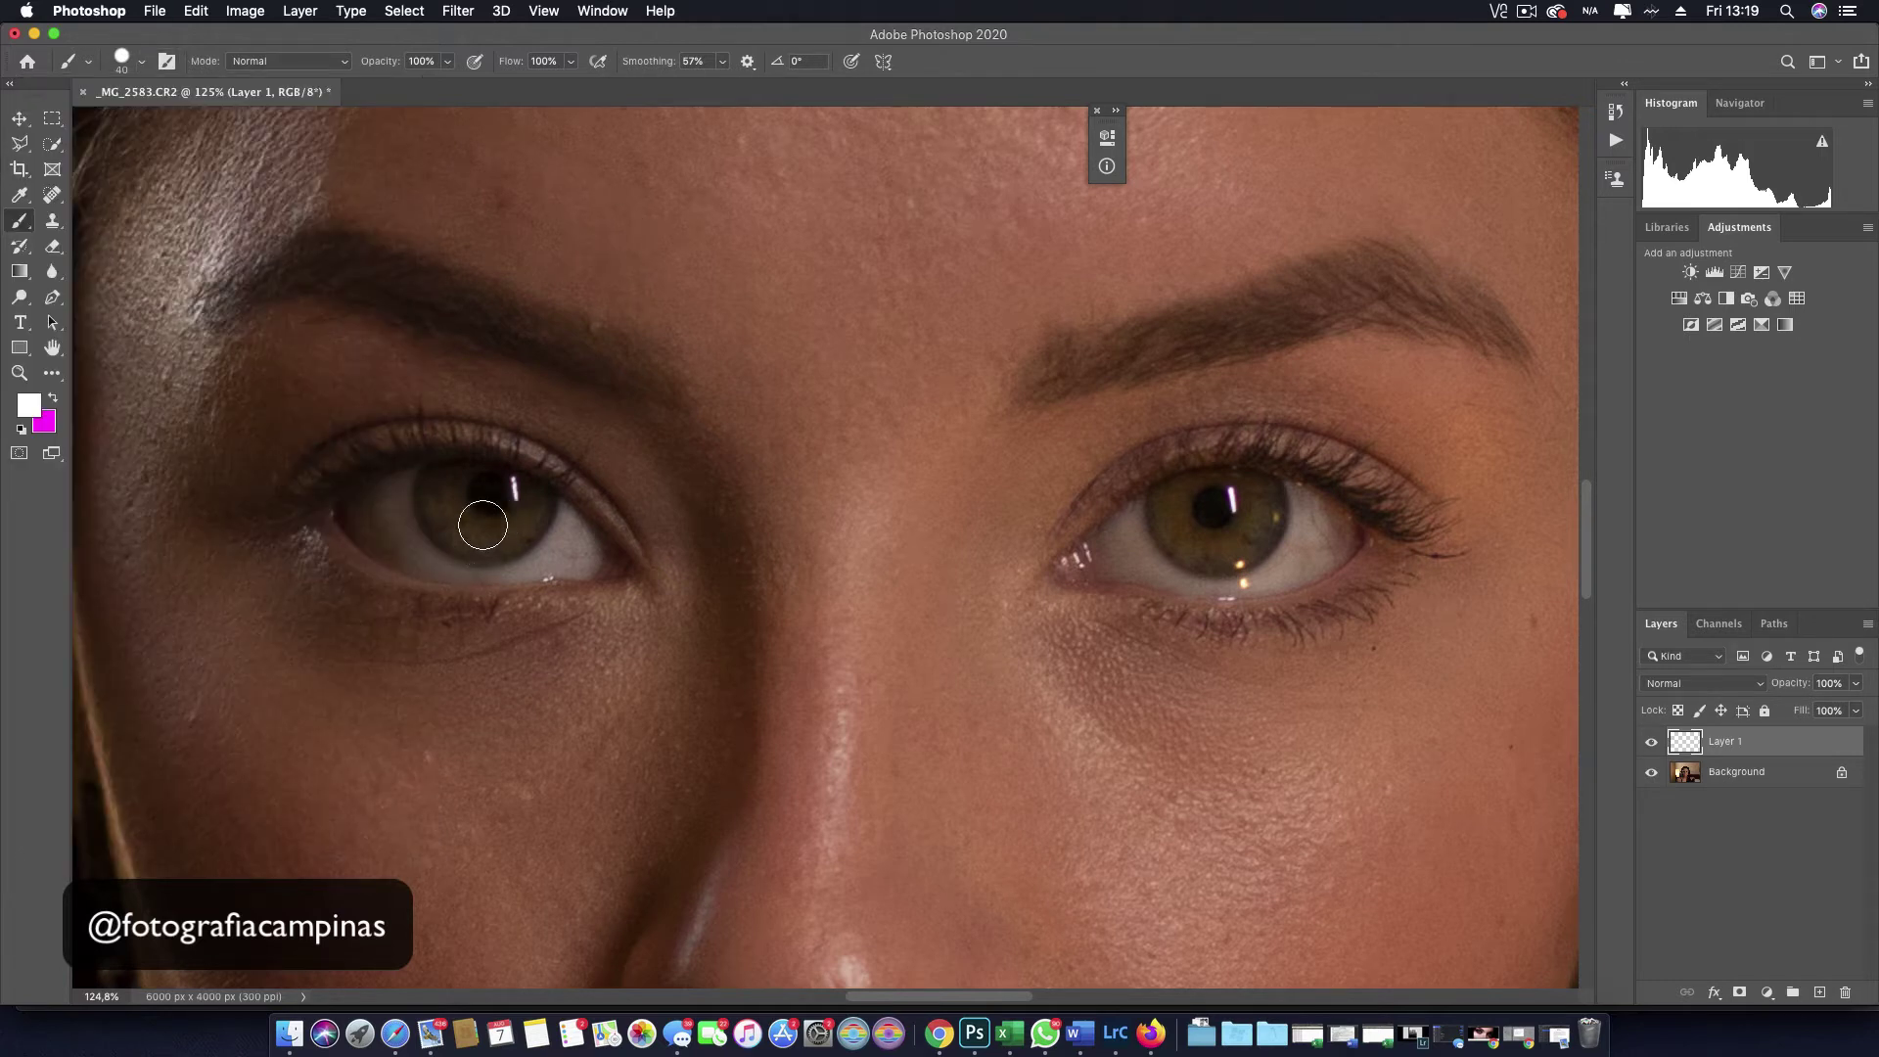
key(bracketright)
key(bracketright)
key(bracketright)
key(bracketright)
key(bracketright)
key(bracketright)
key(bracketright)
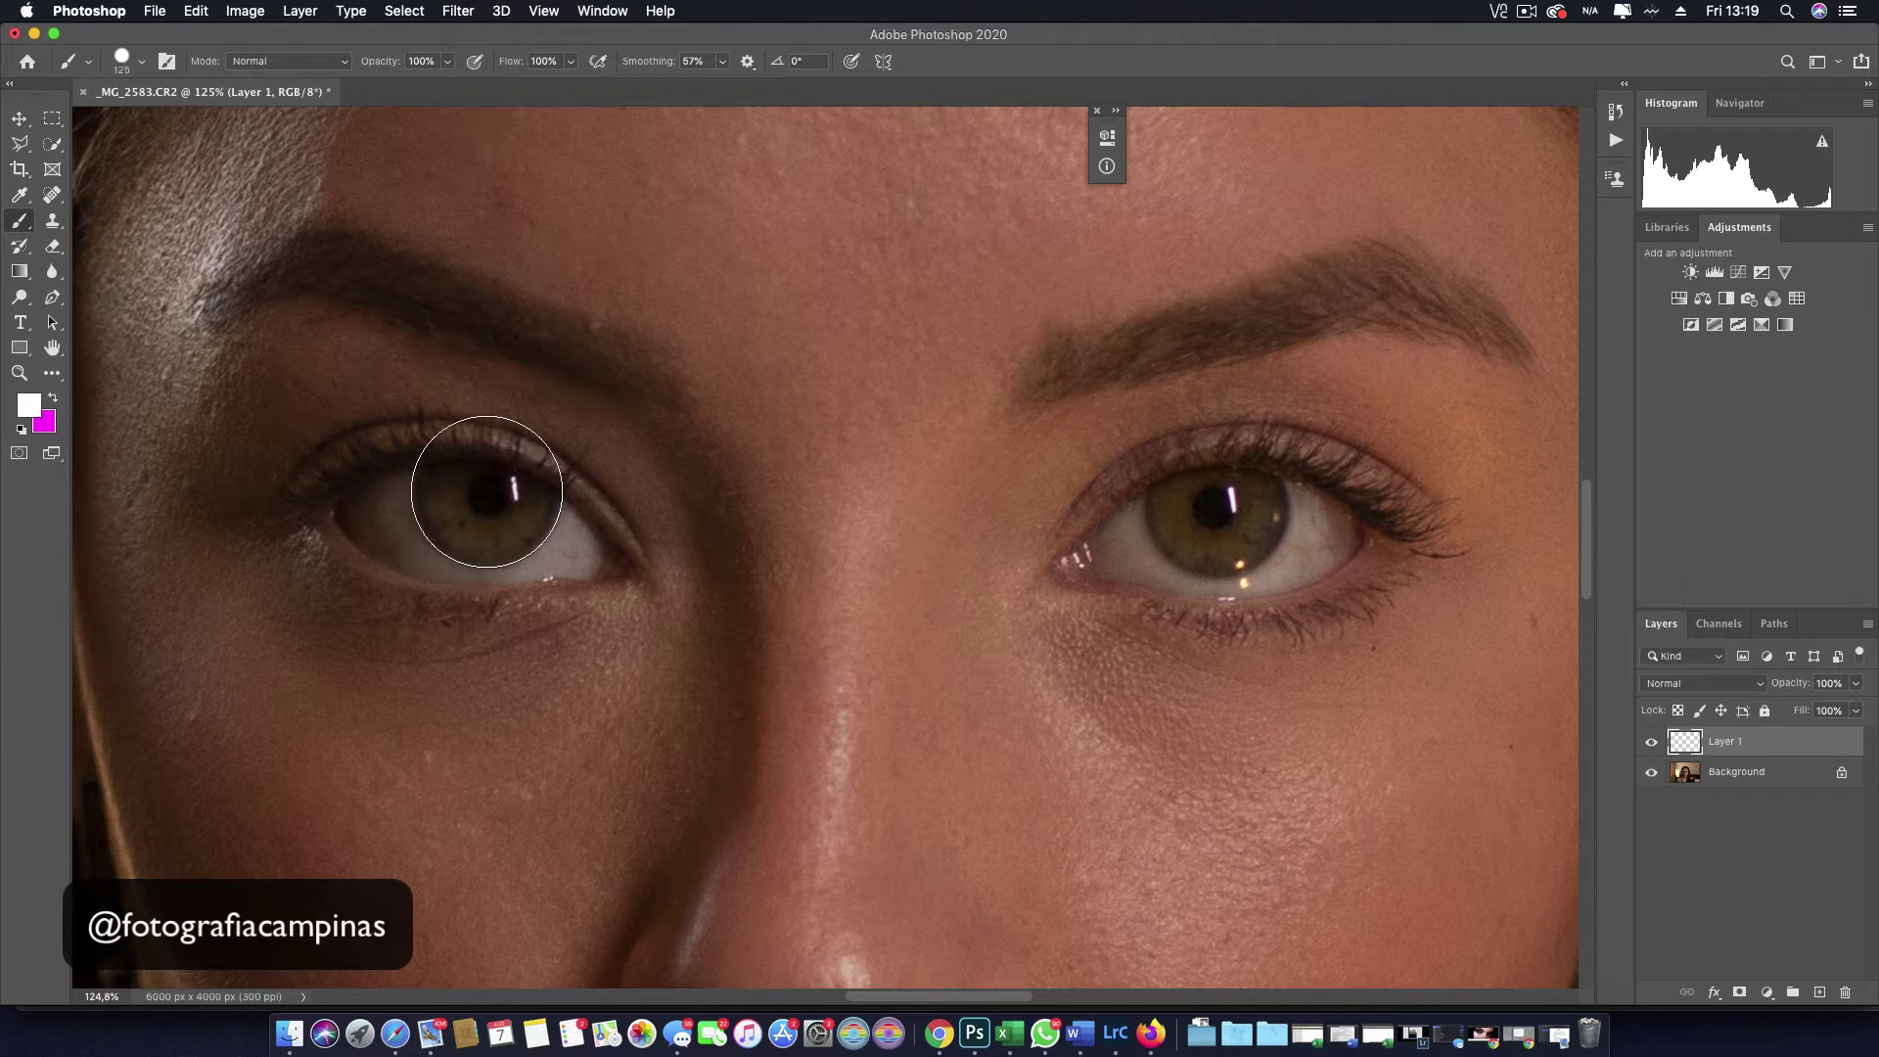
click(486, 488)
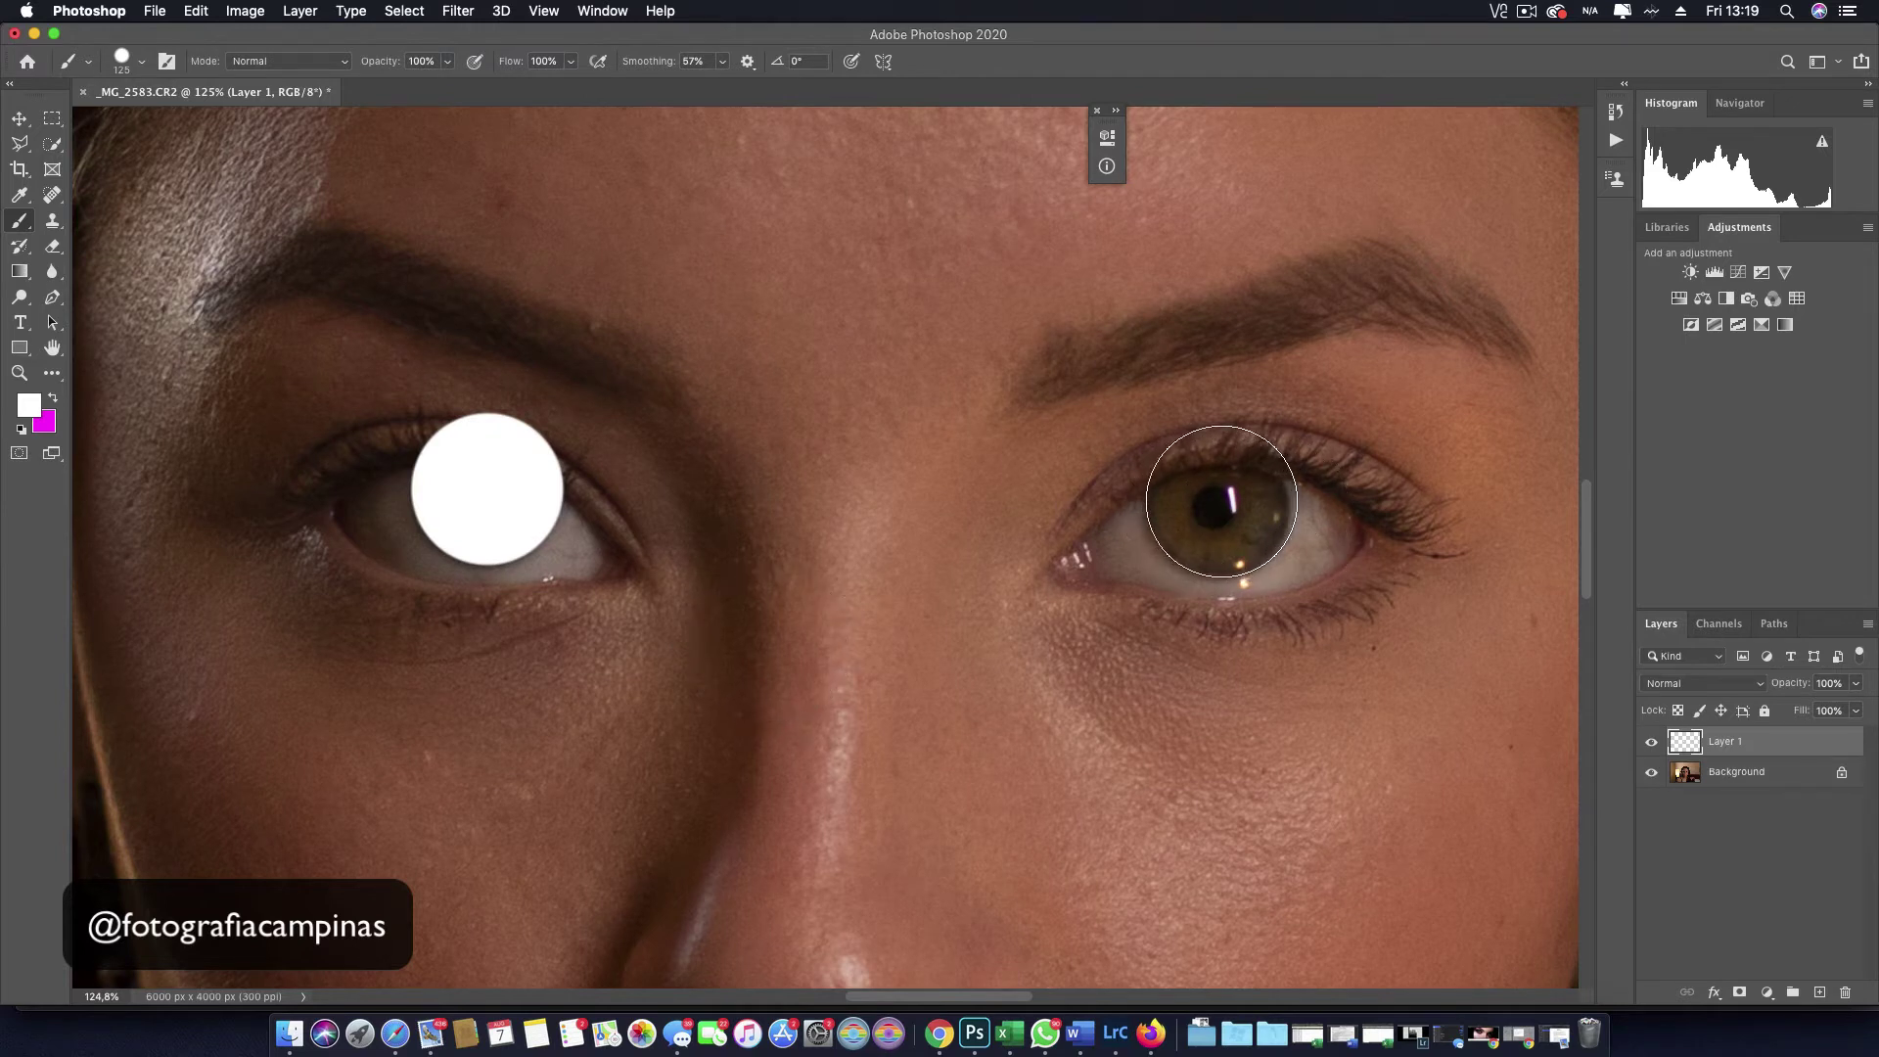
click(1221, 501)
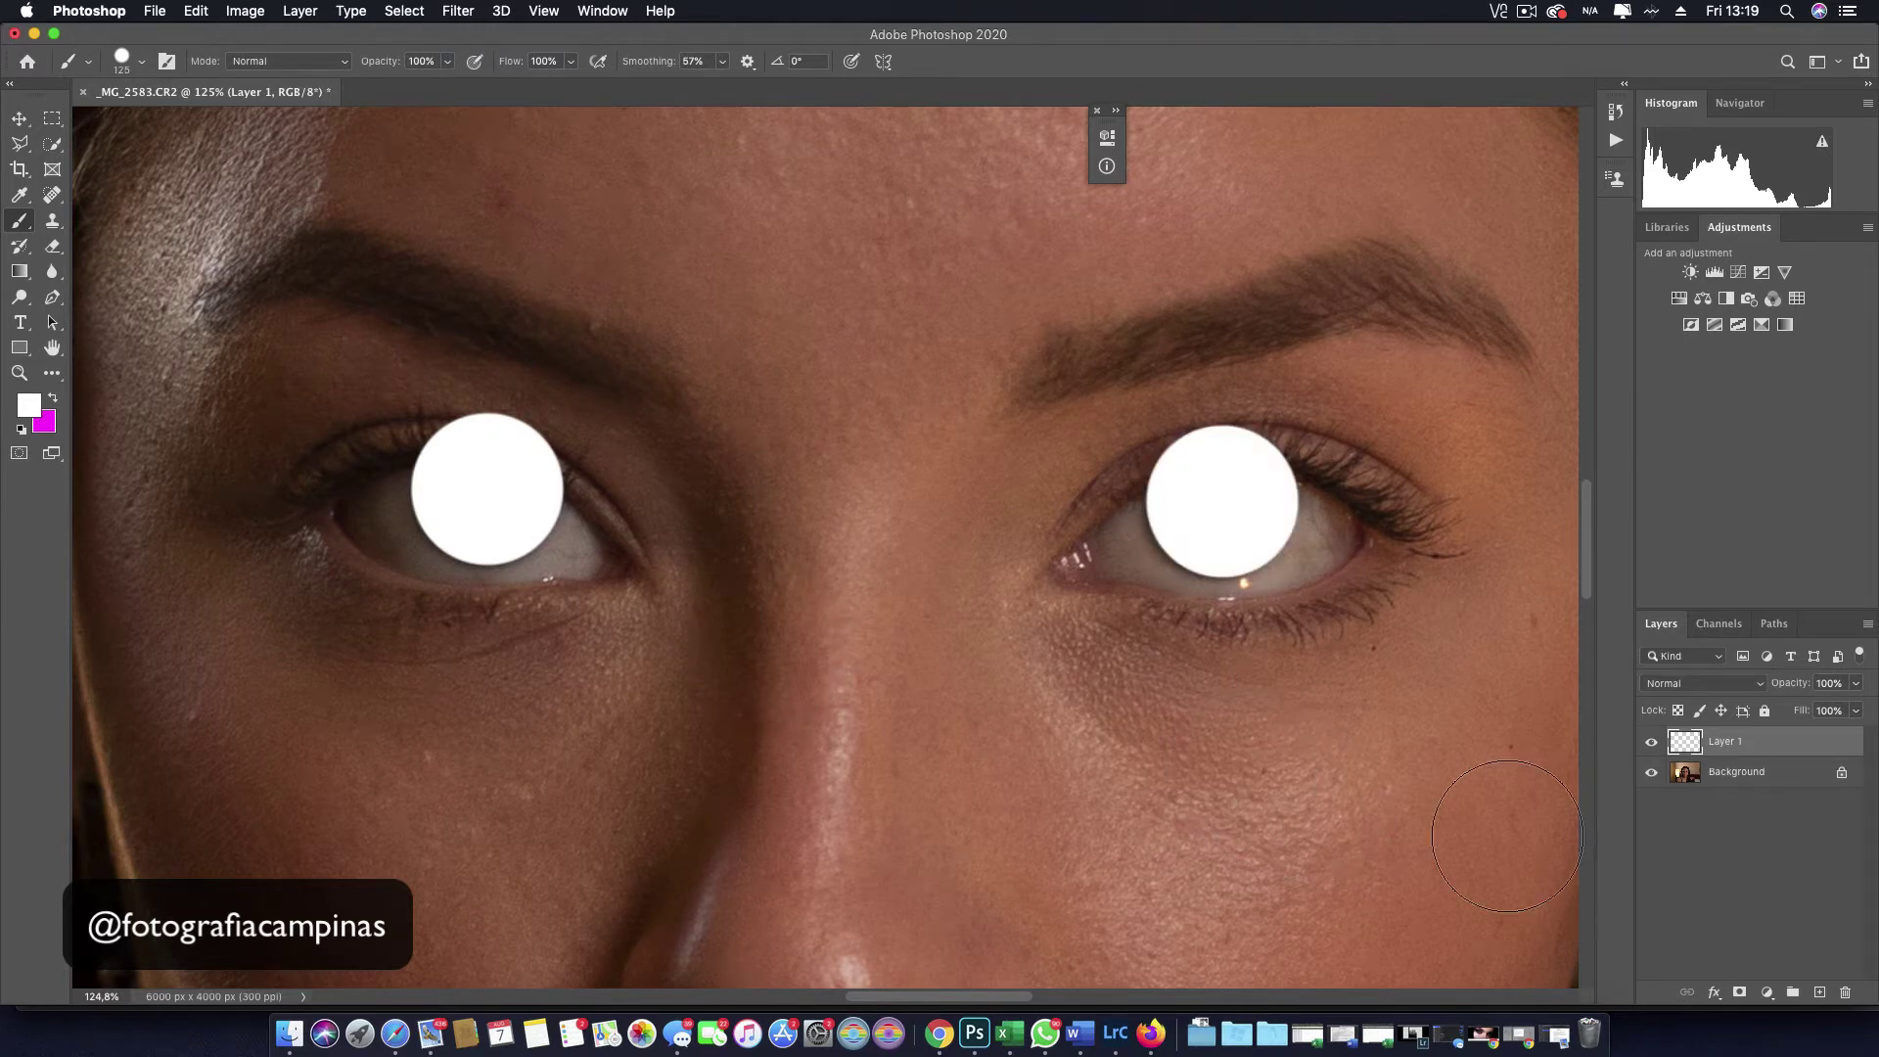
click(19, 119)
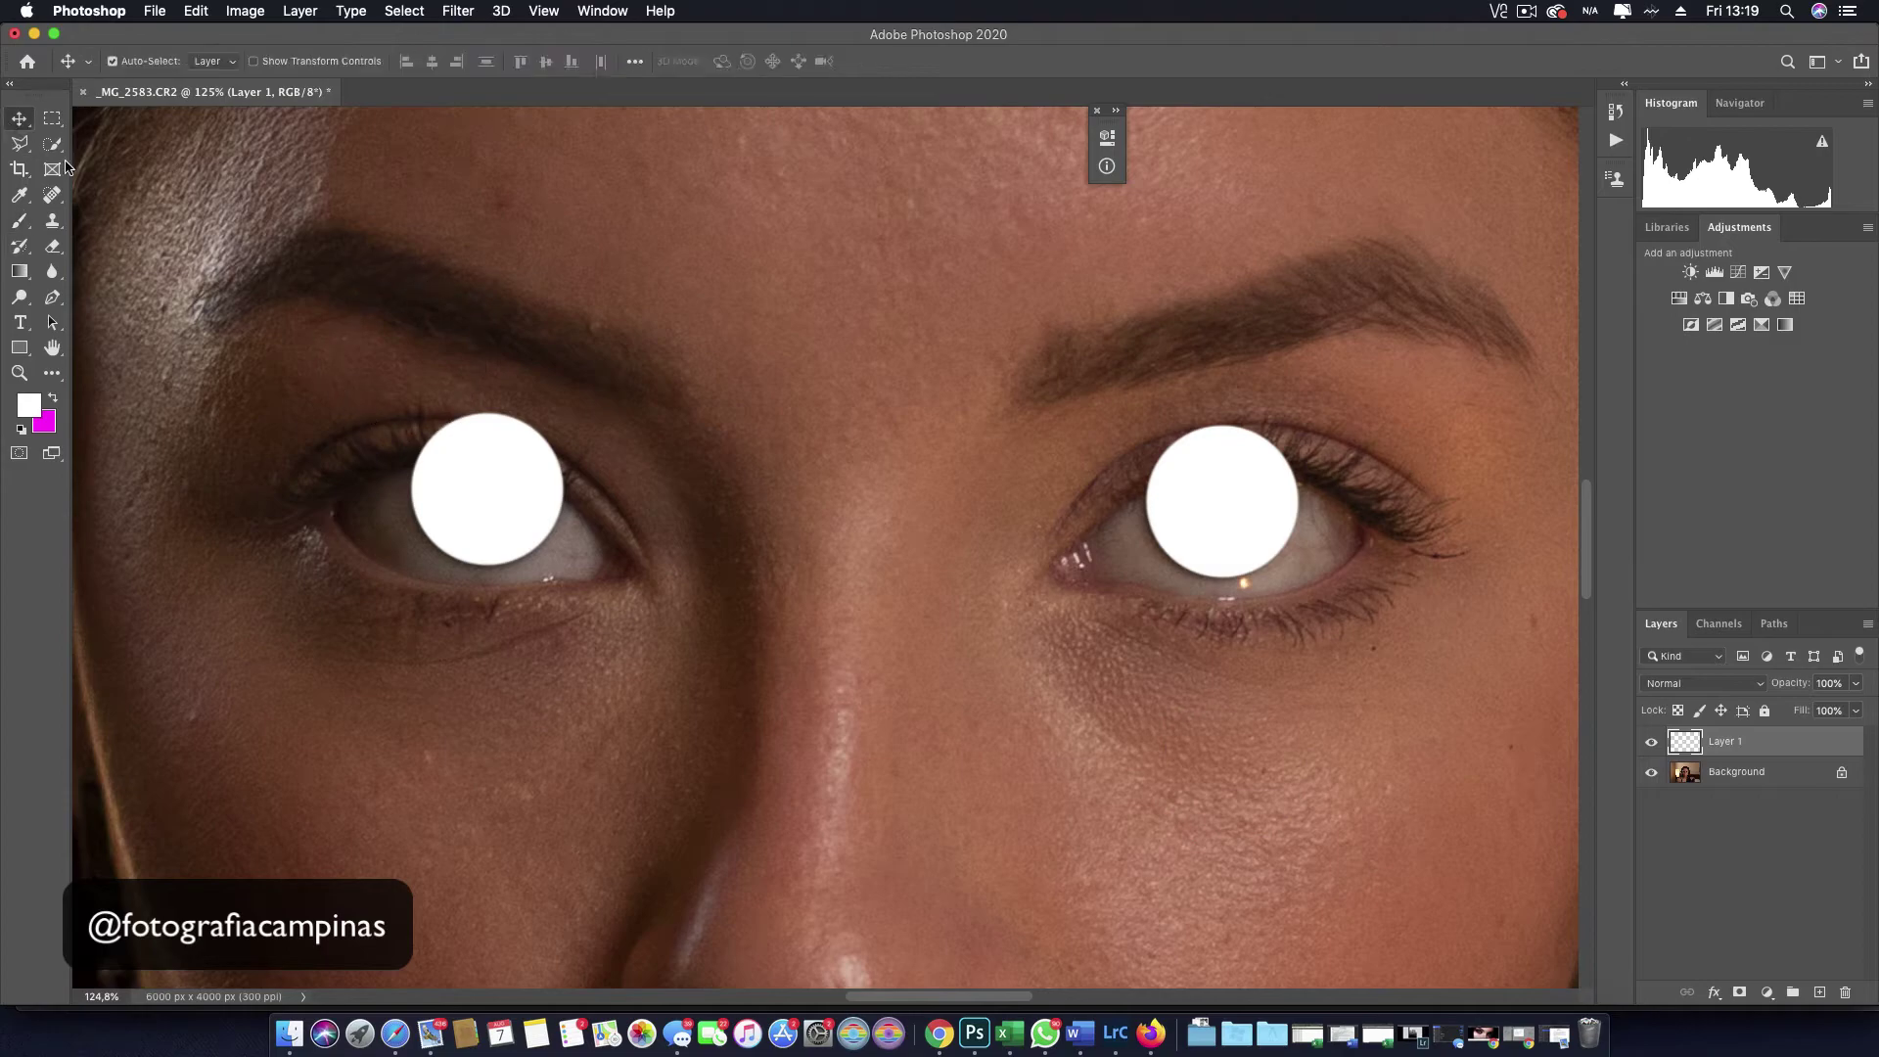
Step: Lower Layer 1 opacity to 32% and erase the white over both pupils
click(1855, 683)
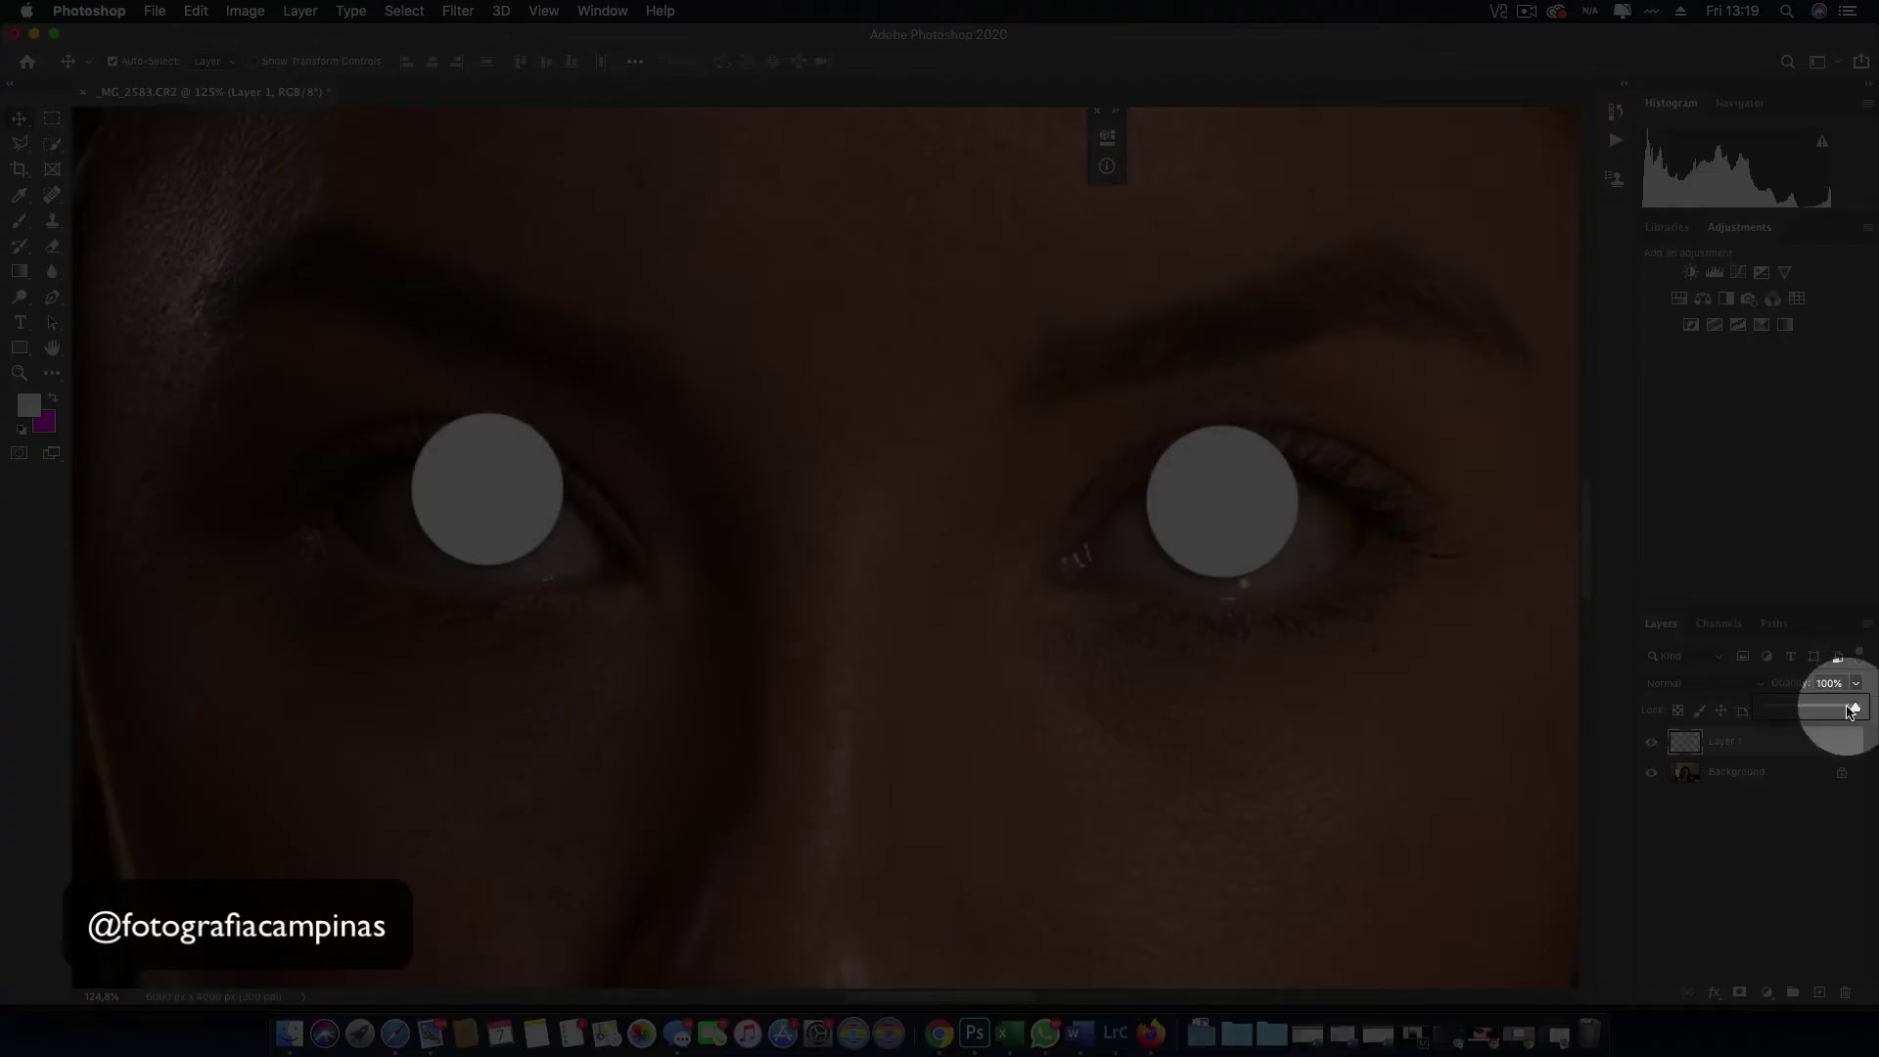
drag(1856, 709, 1796, 710)
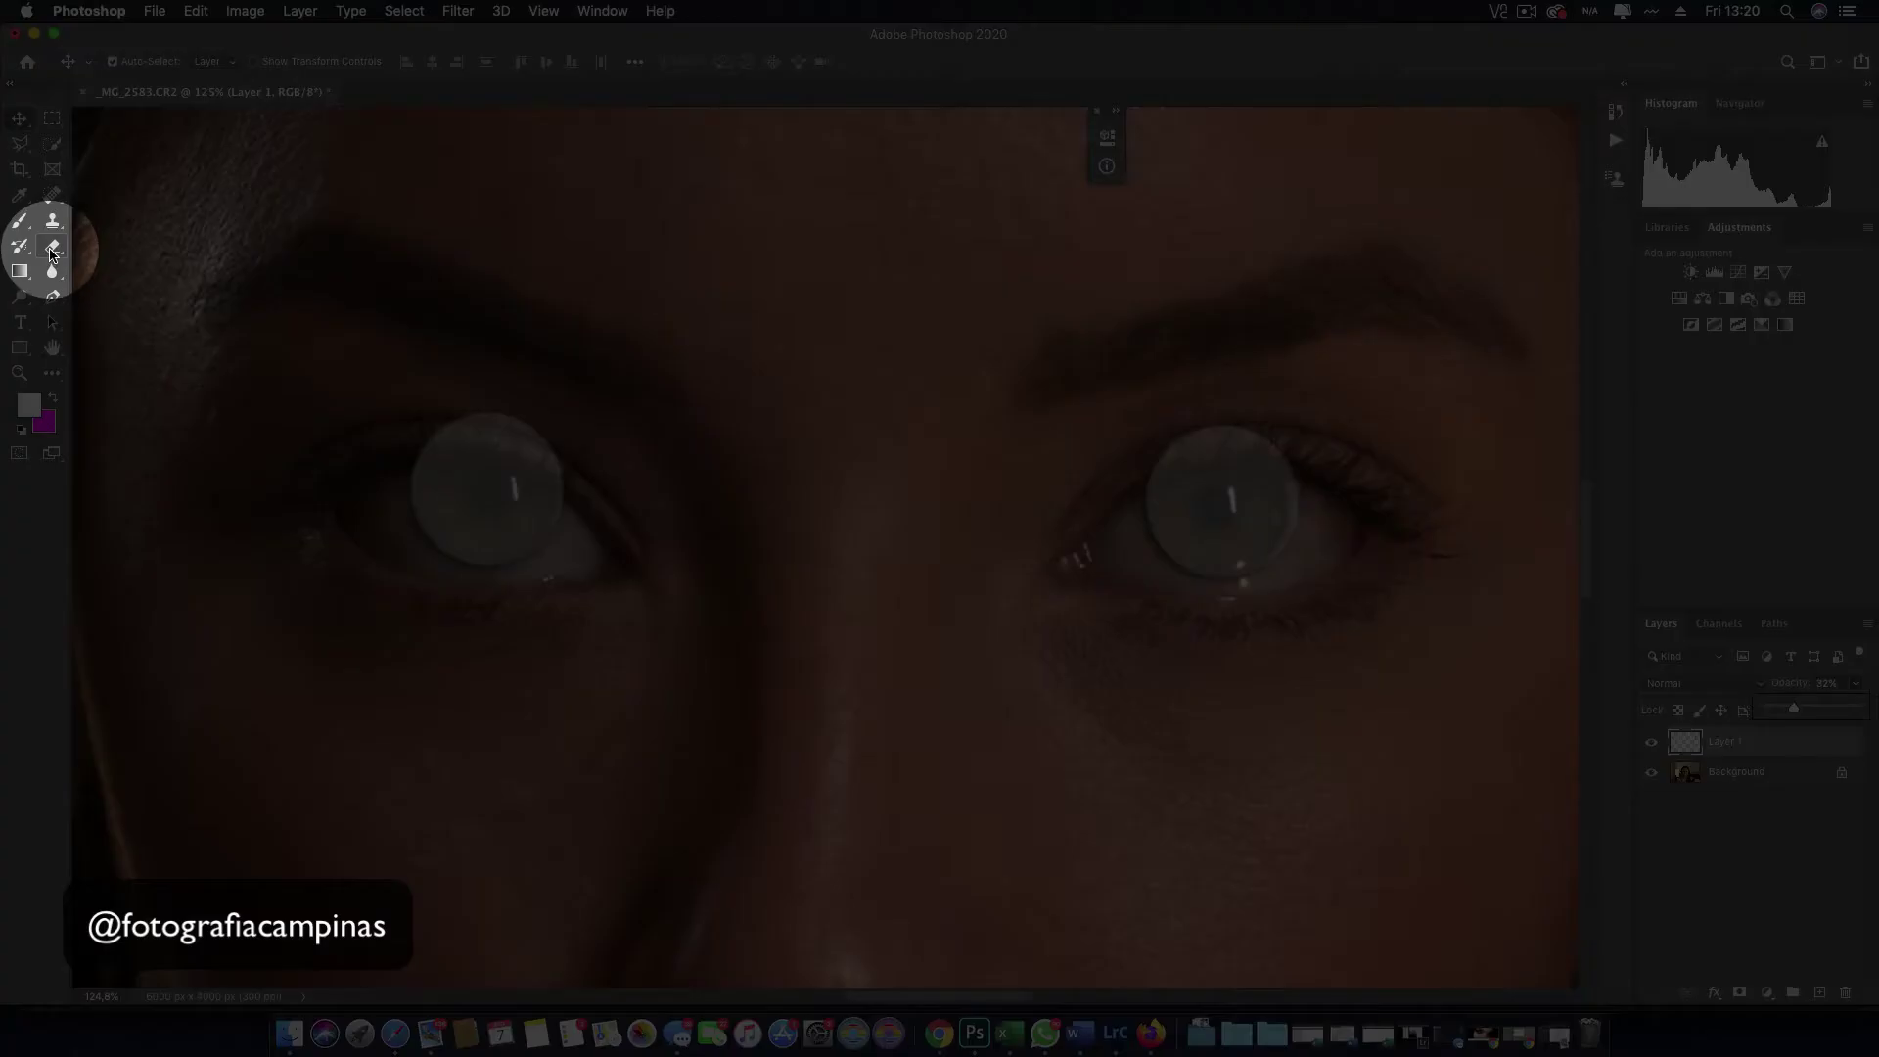
click(50, 249)
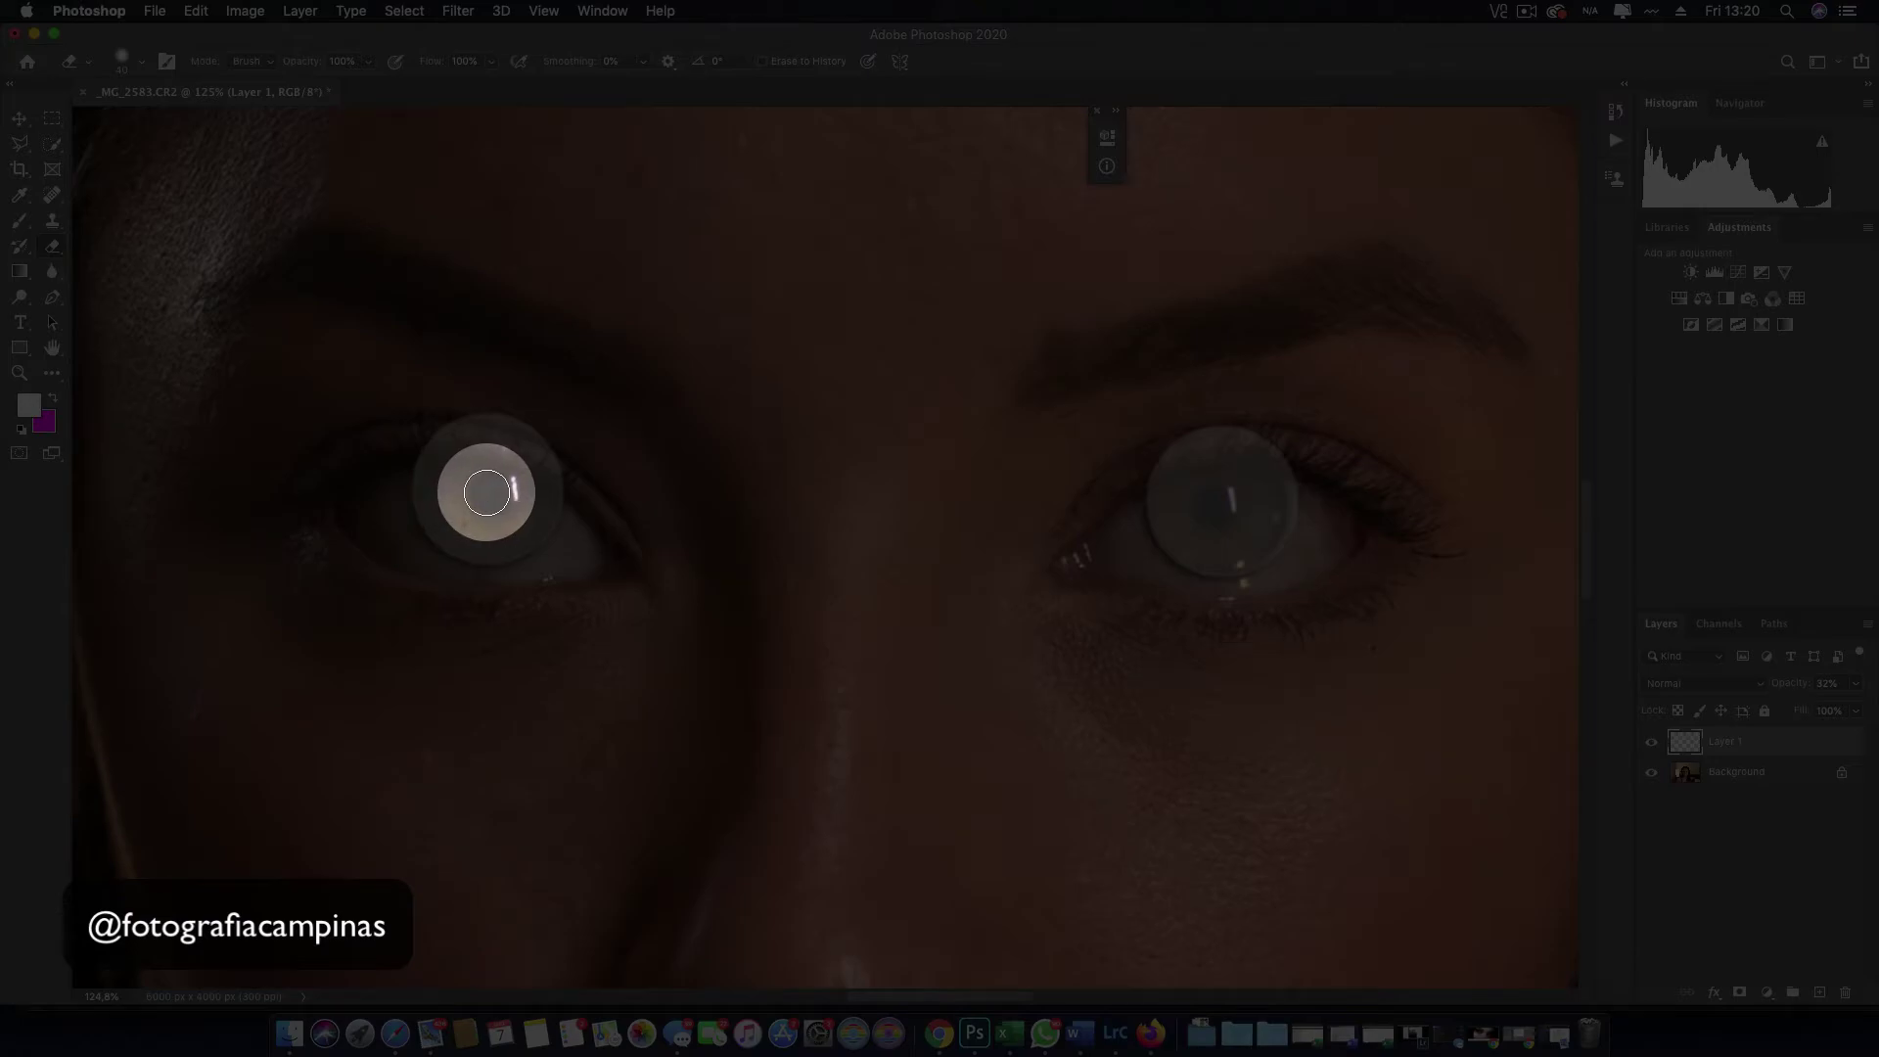
drag(482, 493, 508, 525)
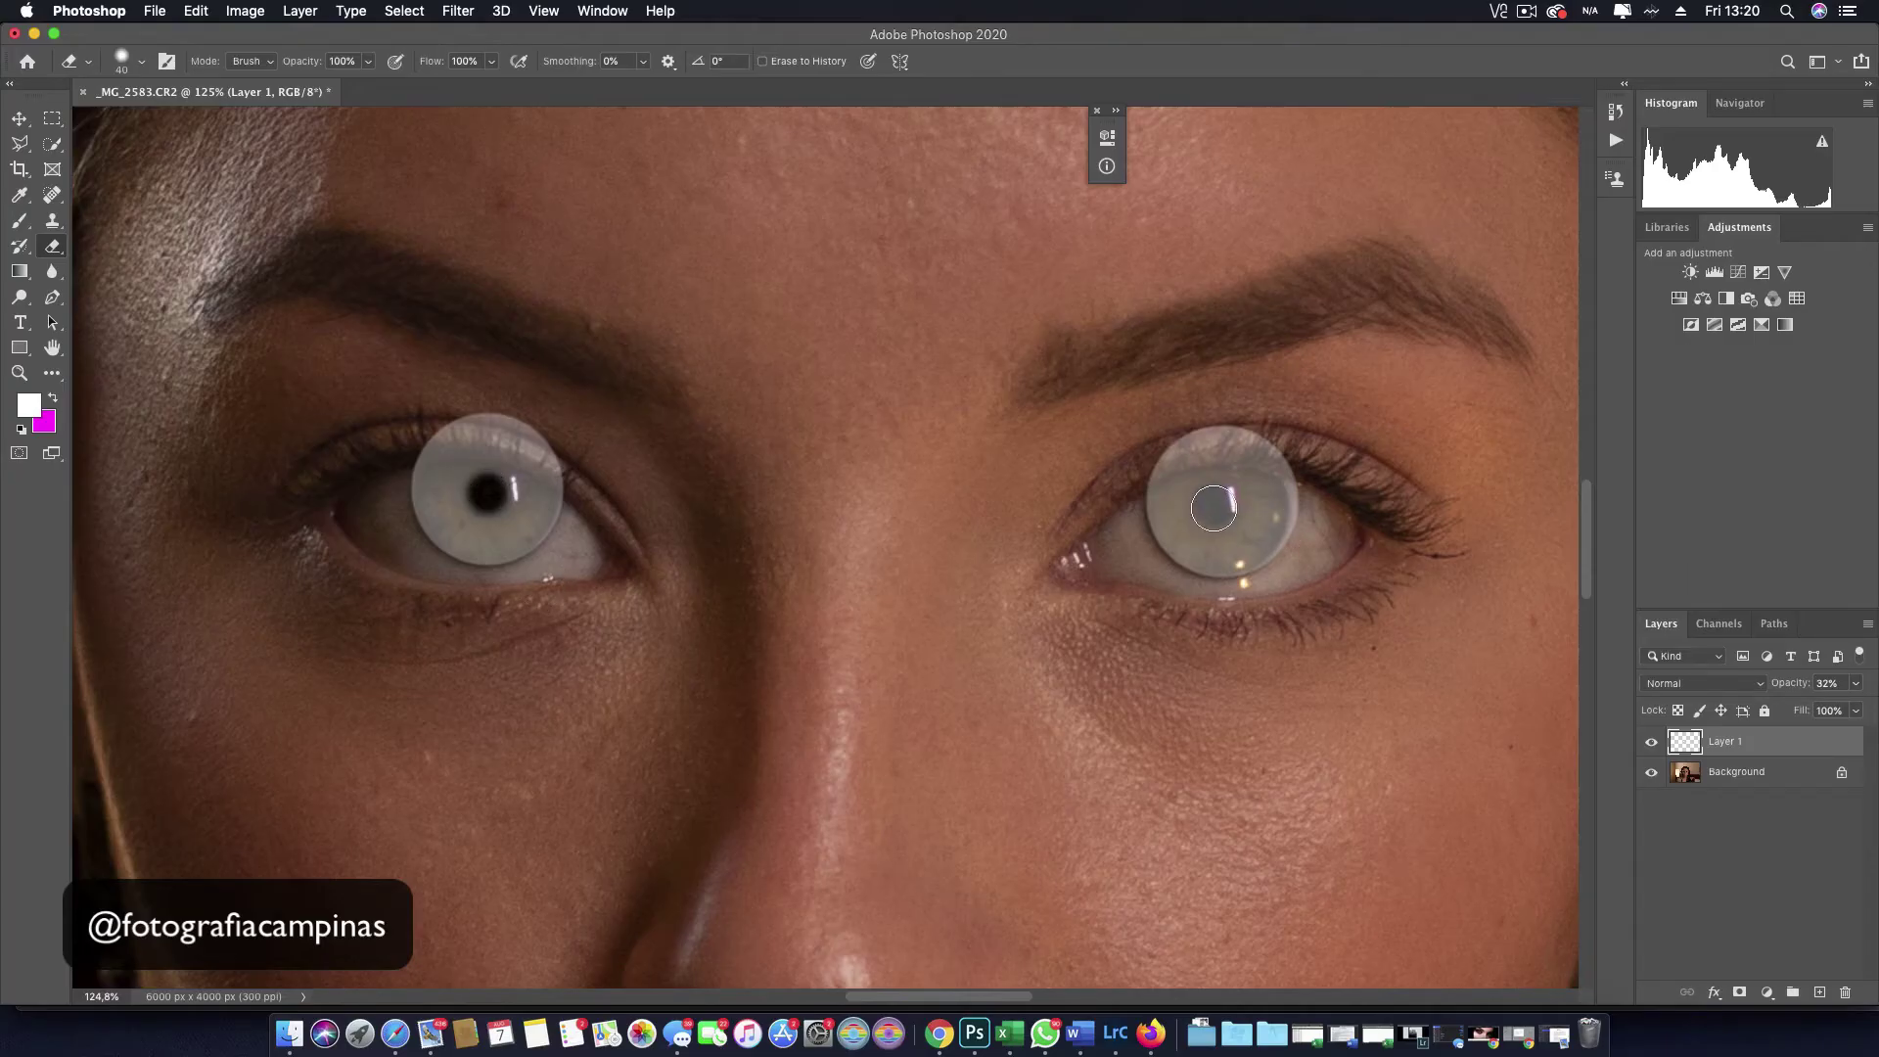
click(1213, 508)
click(19, 119)
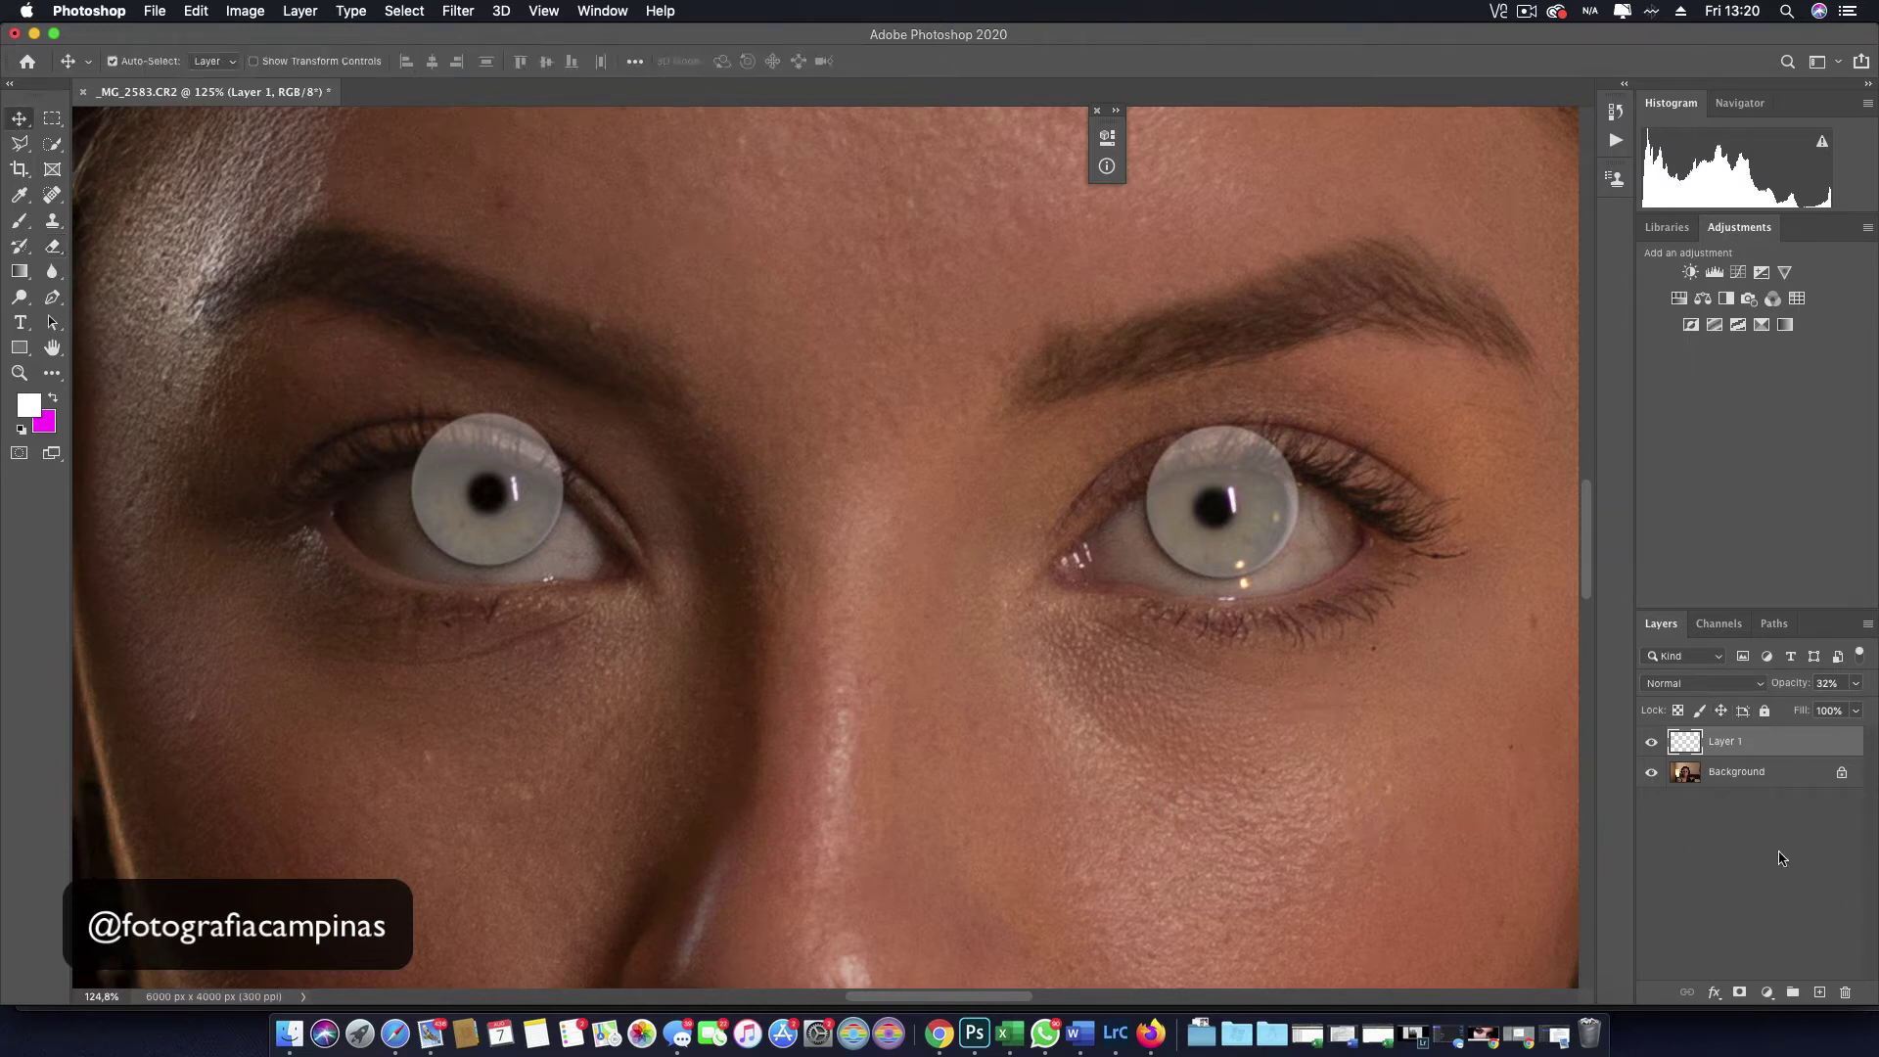
Step: Set Layer 1 to Overlay blend mode and apply a 6 px Gaussian Blur
click(1670, 685)
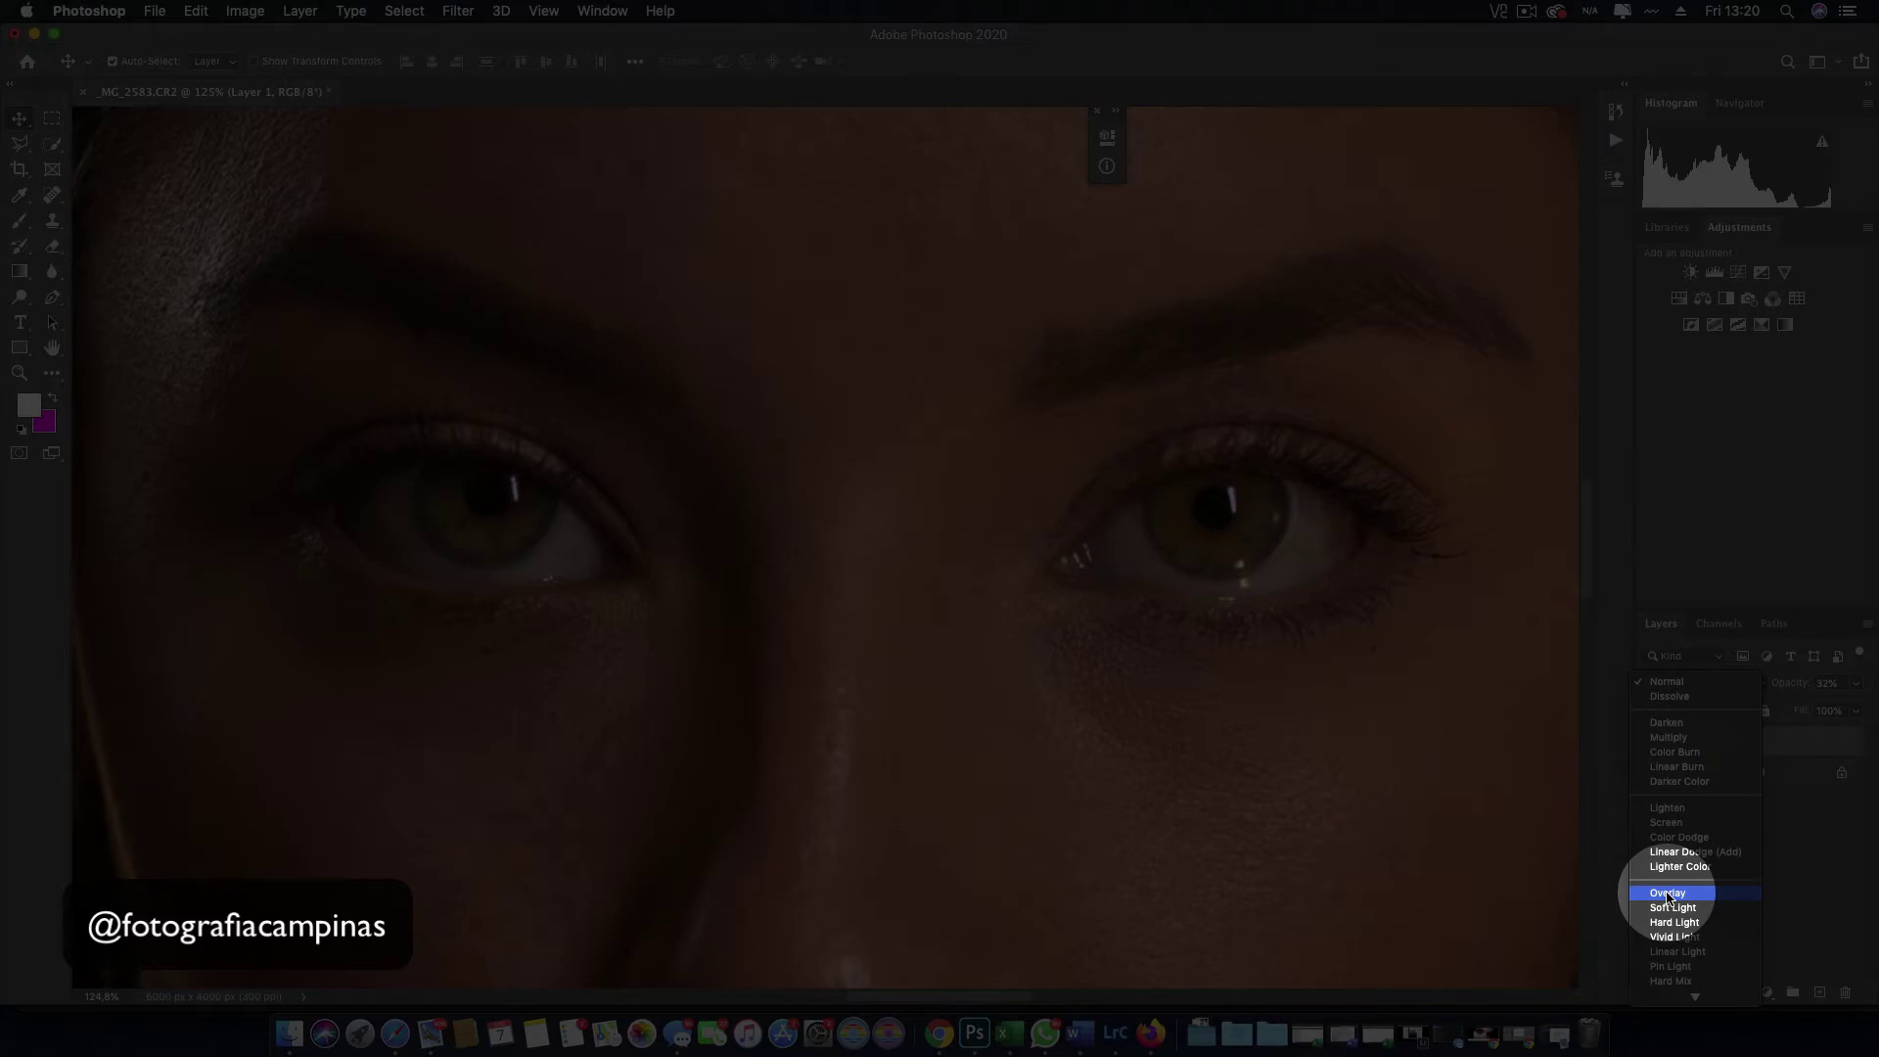
click(1669, 894)
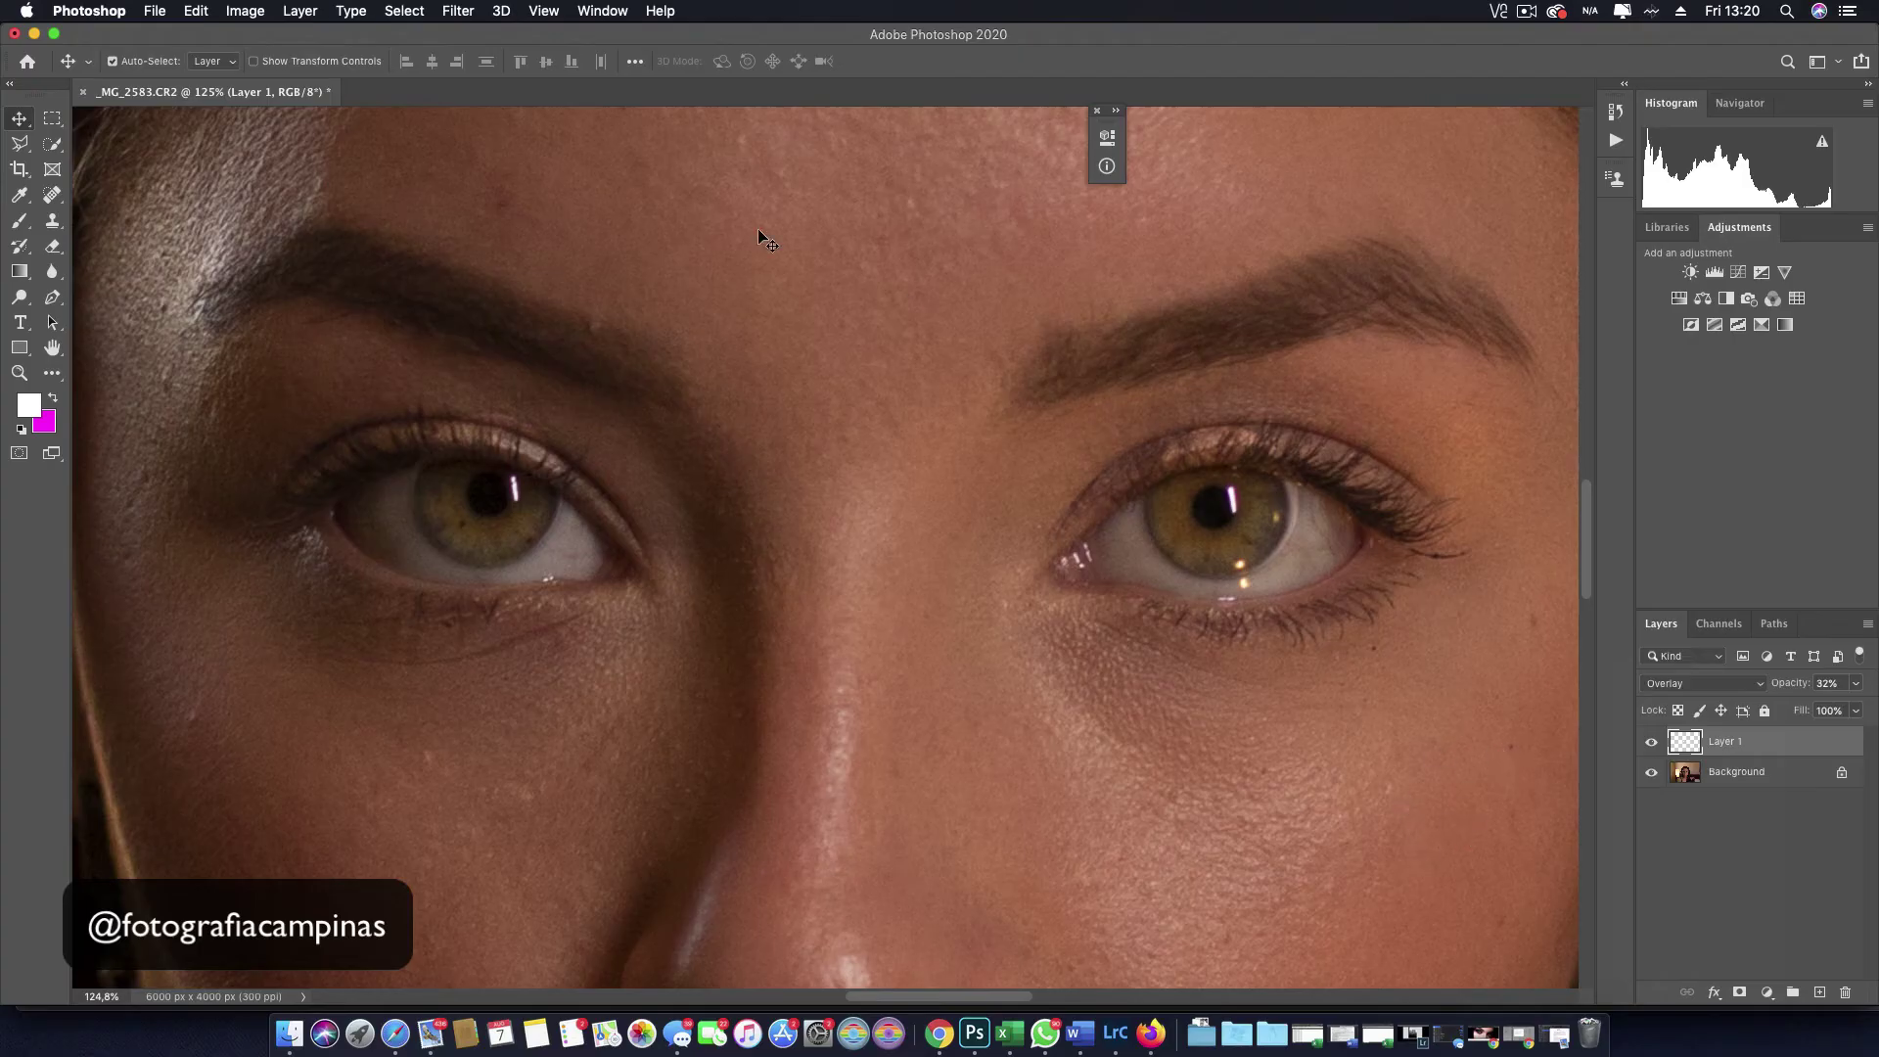
click(457, 11)
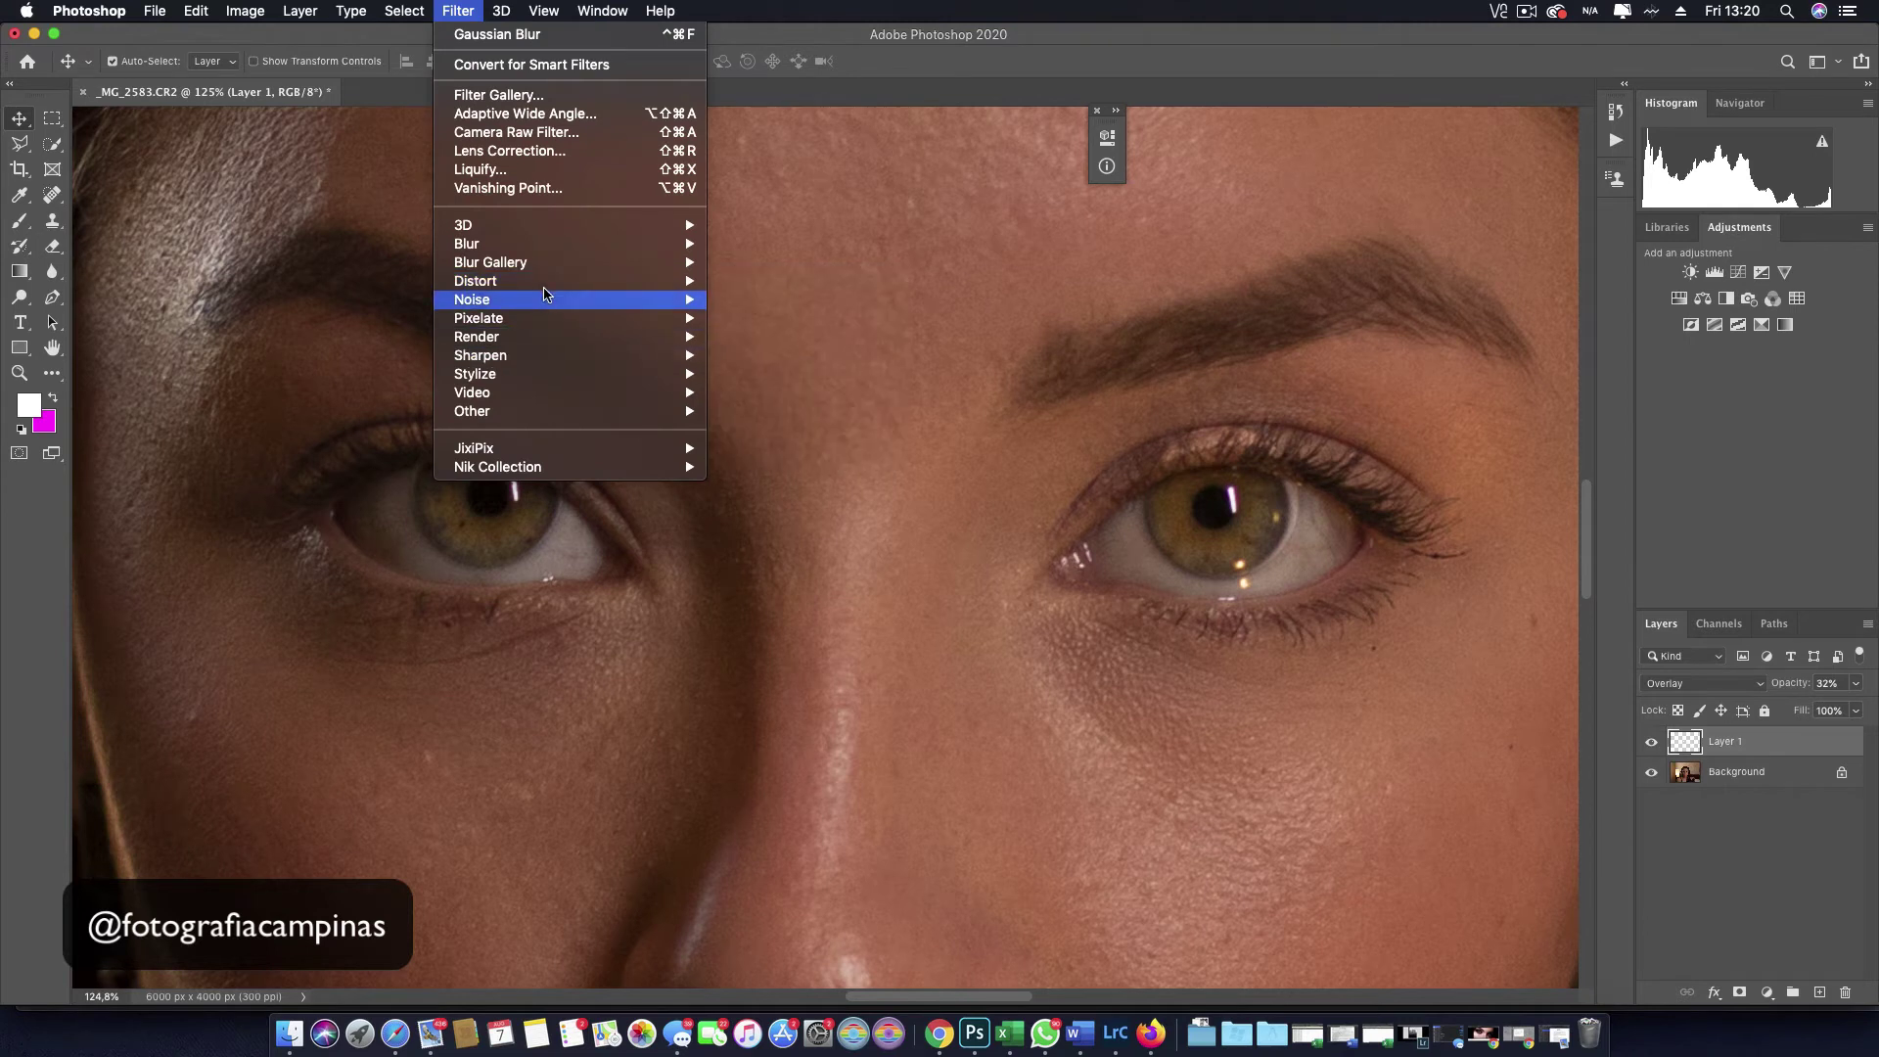
mouse_move(467, 243)
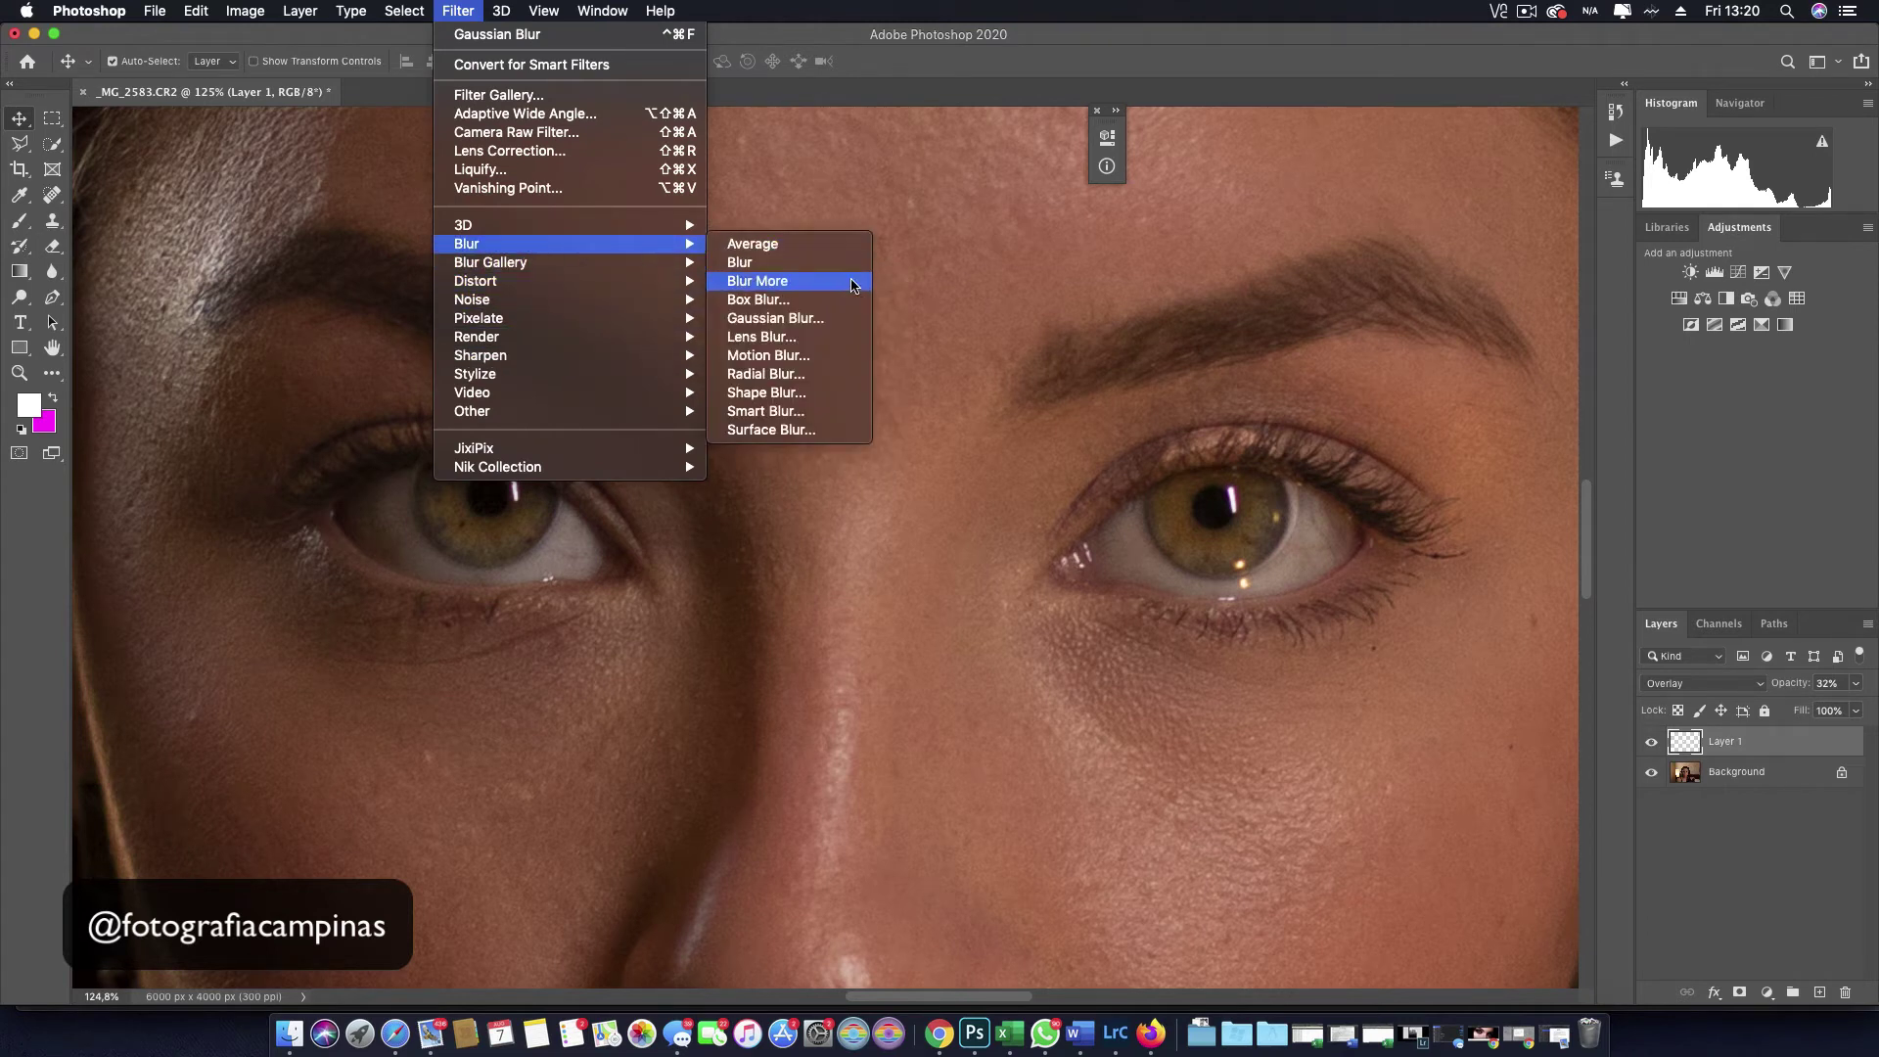
click(822, 327)
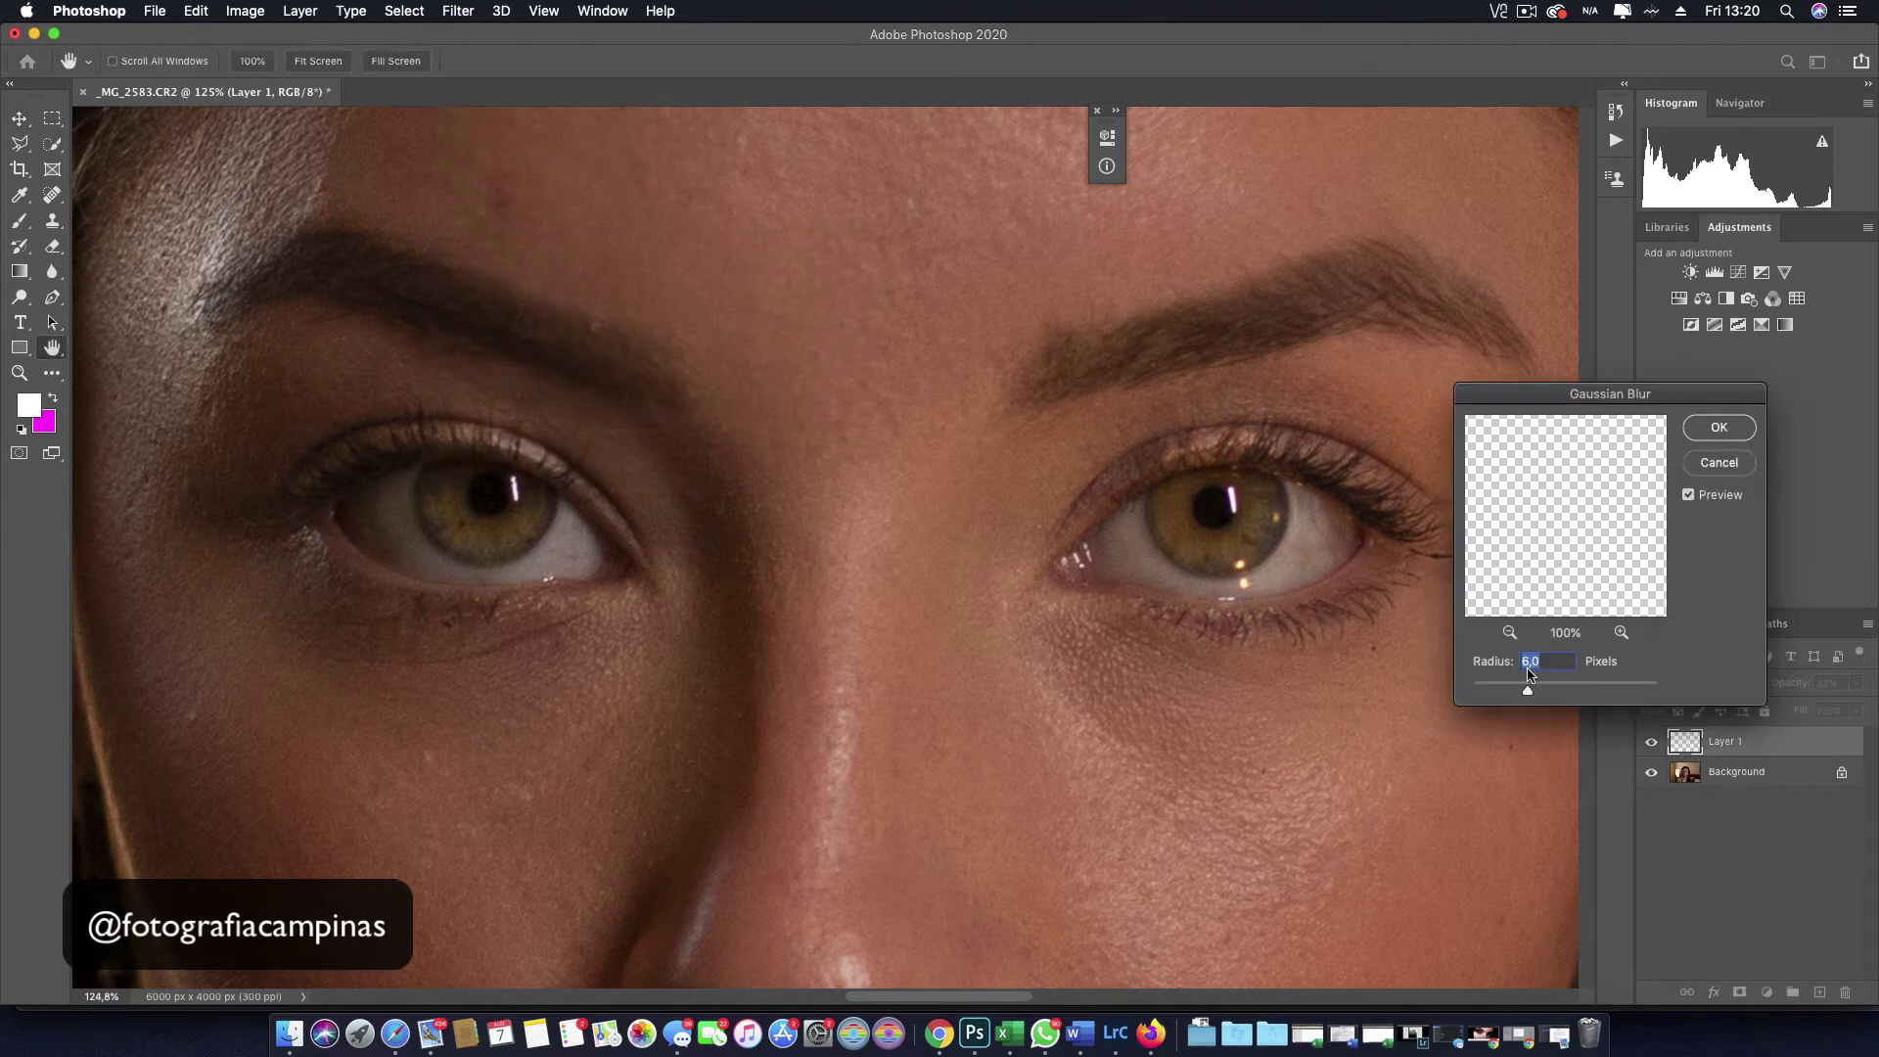
click(1719, 429)
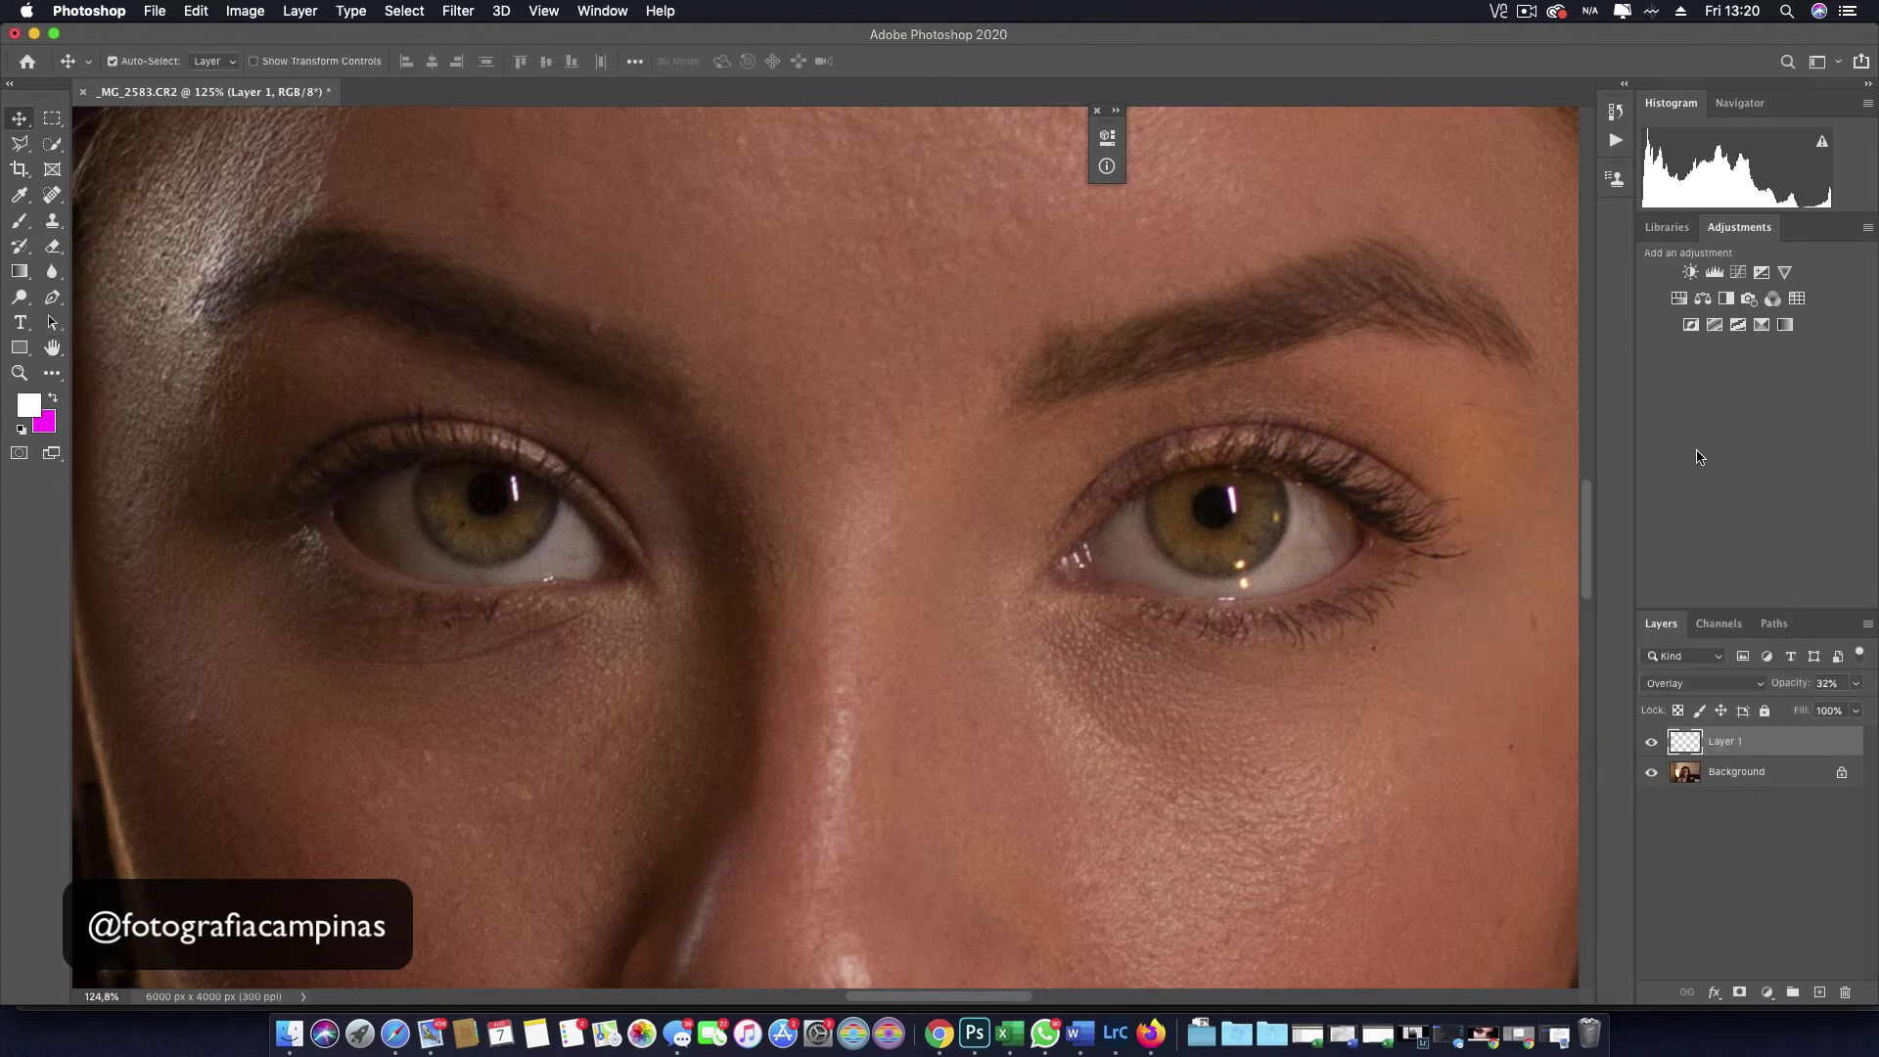
Step: Erase the blurred white glow along both upper lash lines, ending with both eyes at 137%
click(53, 248)
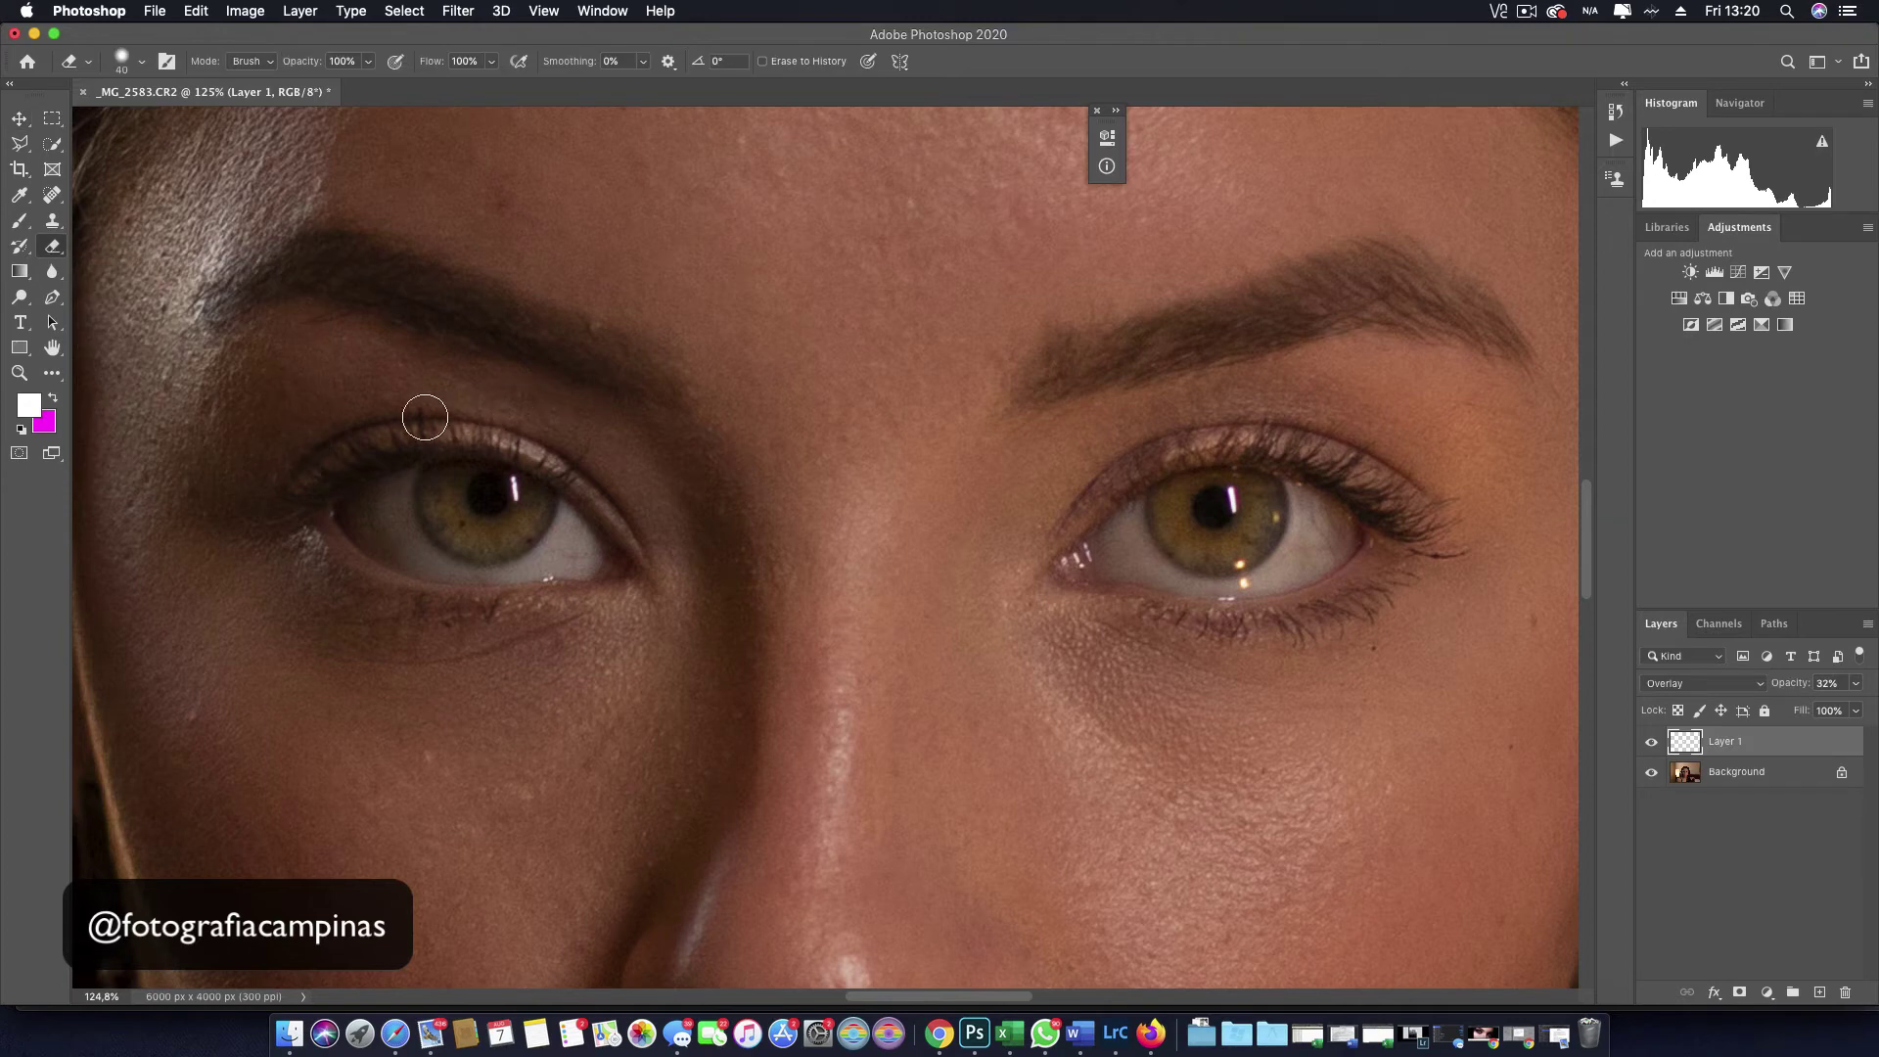
scroll(425, 418, up, 2)
scroll(425, 418, up, 2)
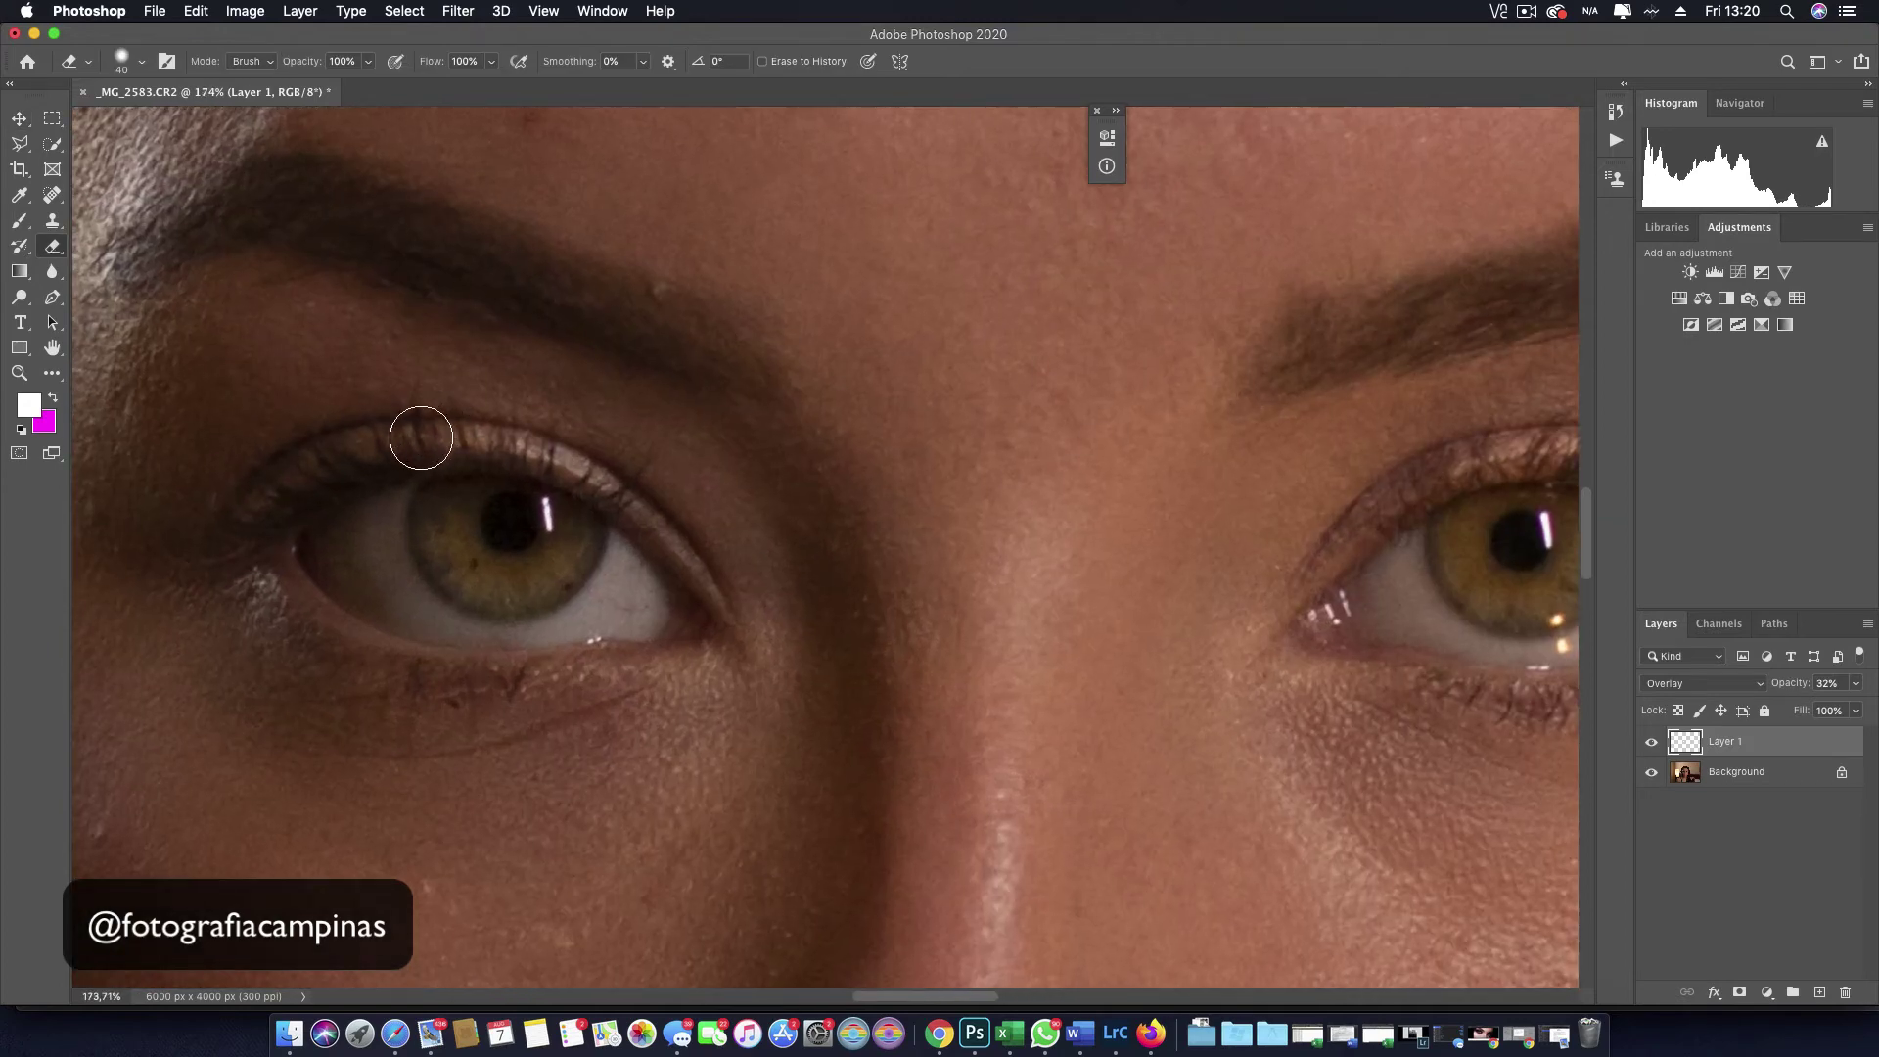
mouse_move(481, 446)
mouse_down()
mouse_move(588, 466)
mouse_move(454, 424)
mouse_move(612, 474)
mouse_move(529, 436)
mouse_up()
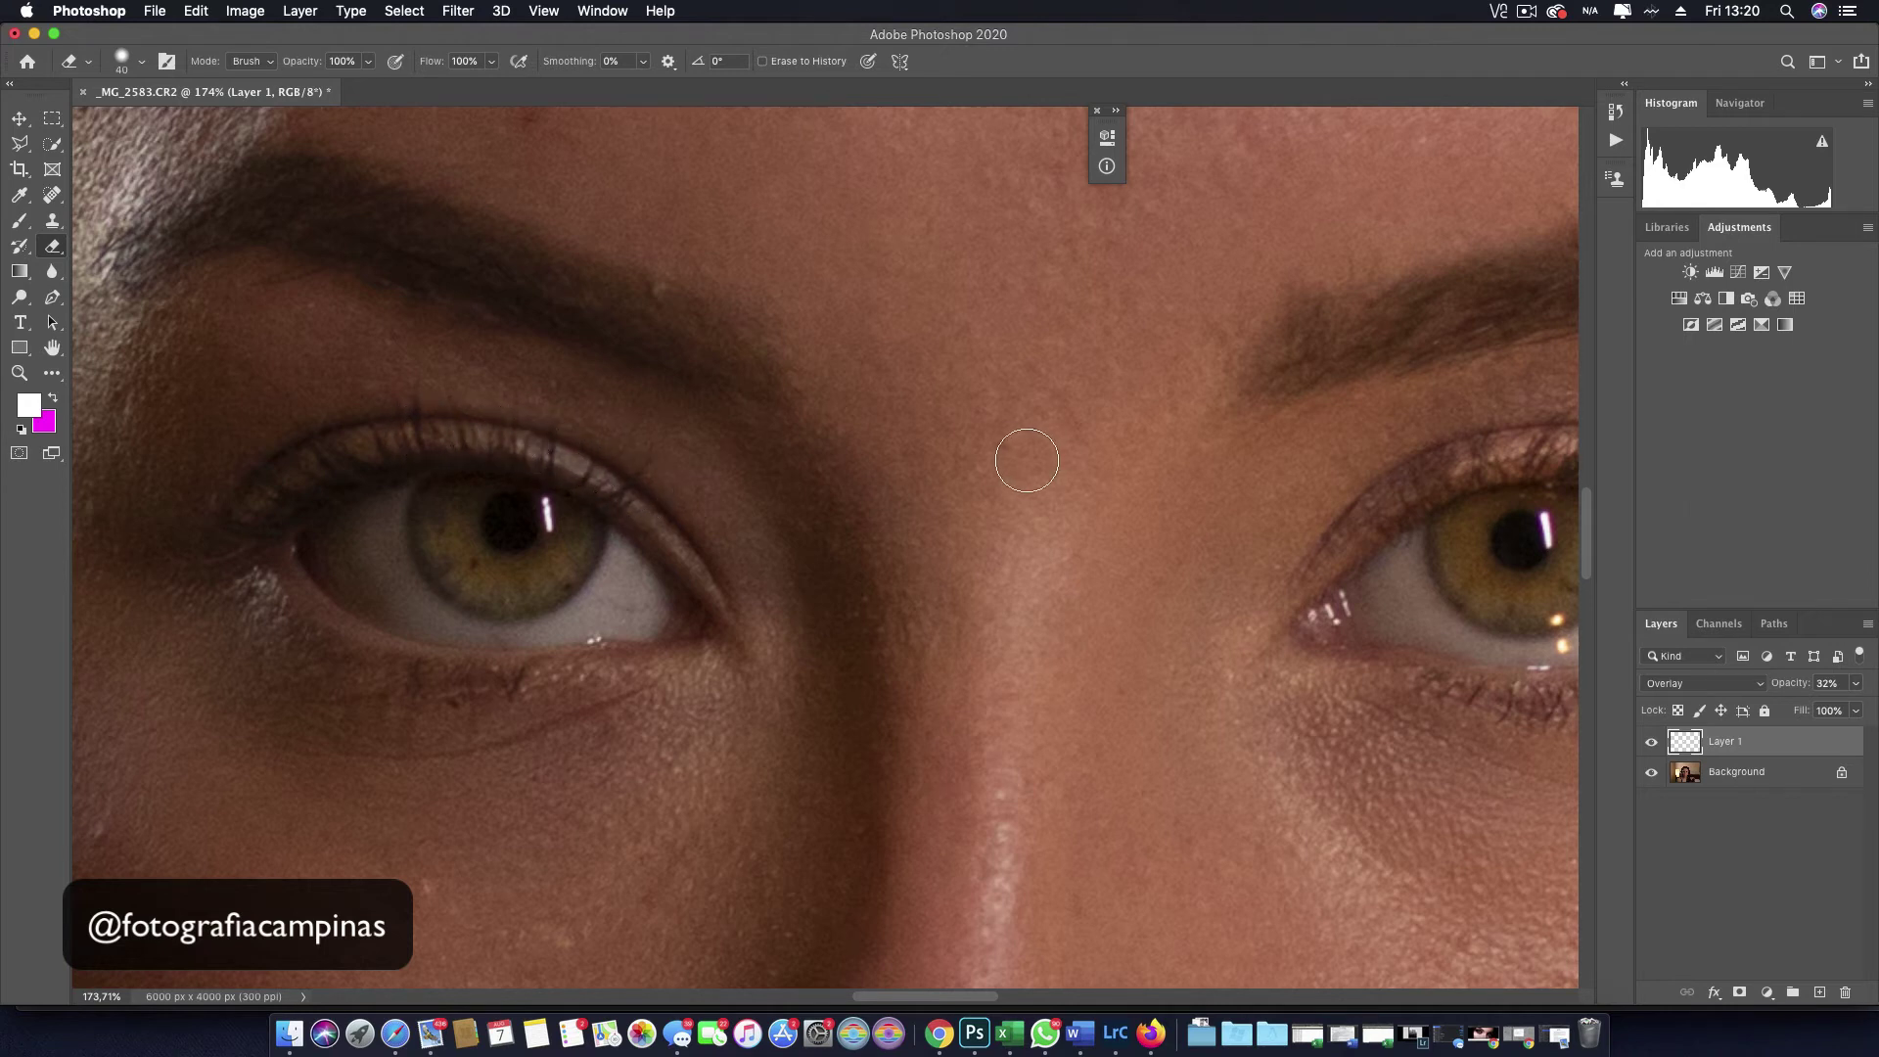
mouse_move(1336, 477)
mouse_down()
mouse_move(1154, 453)
mouse_move(1057, 495)
mouse_up()
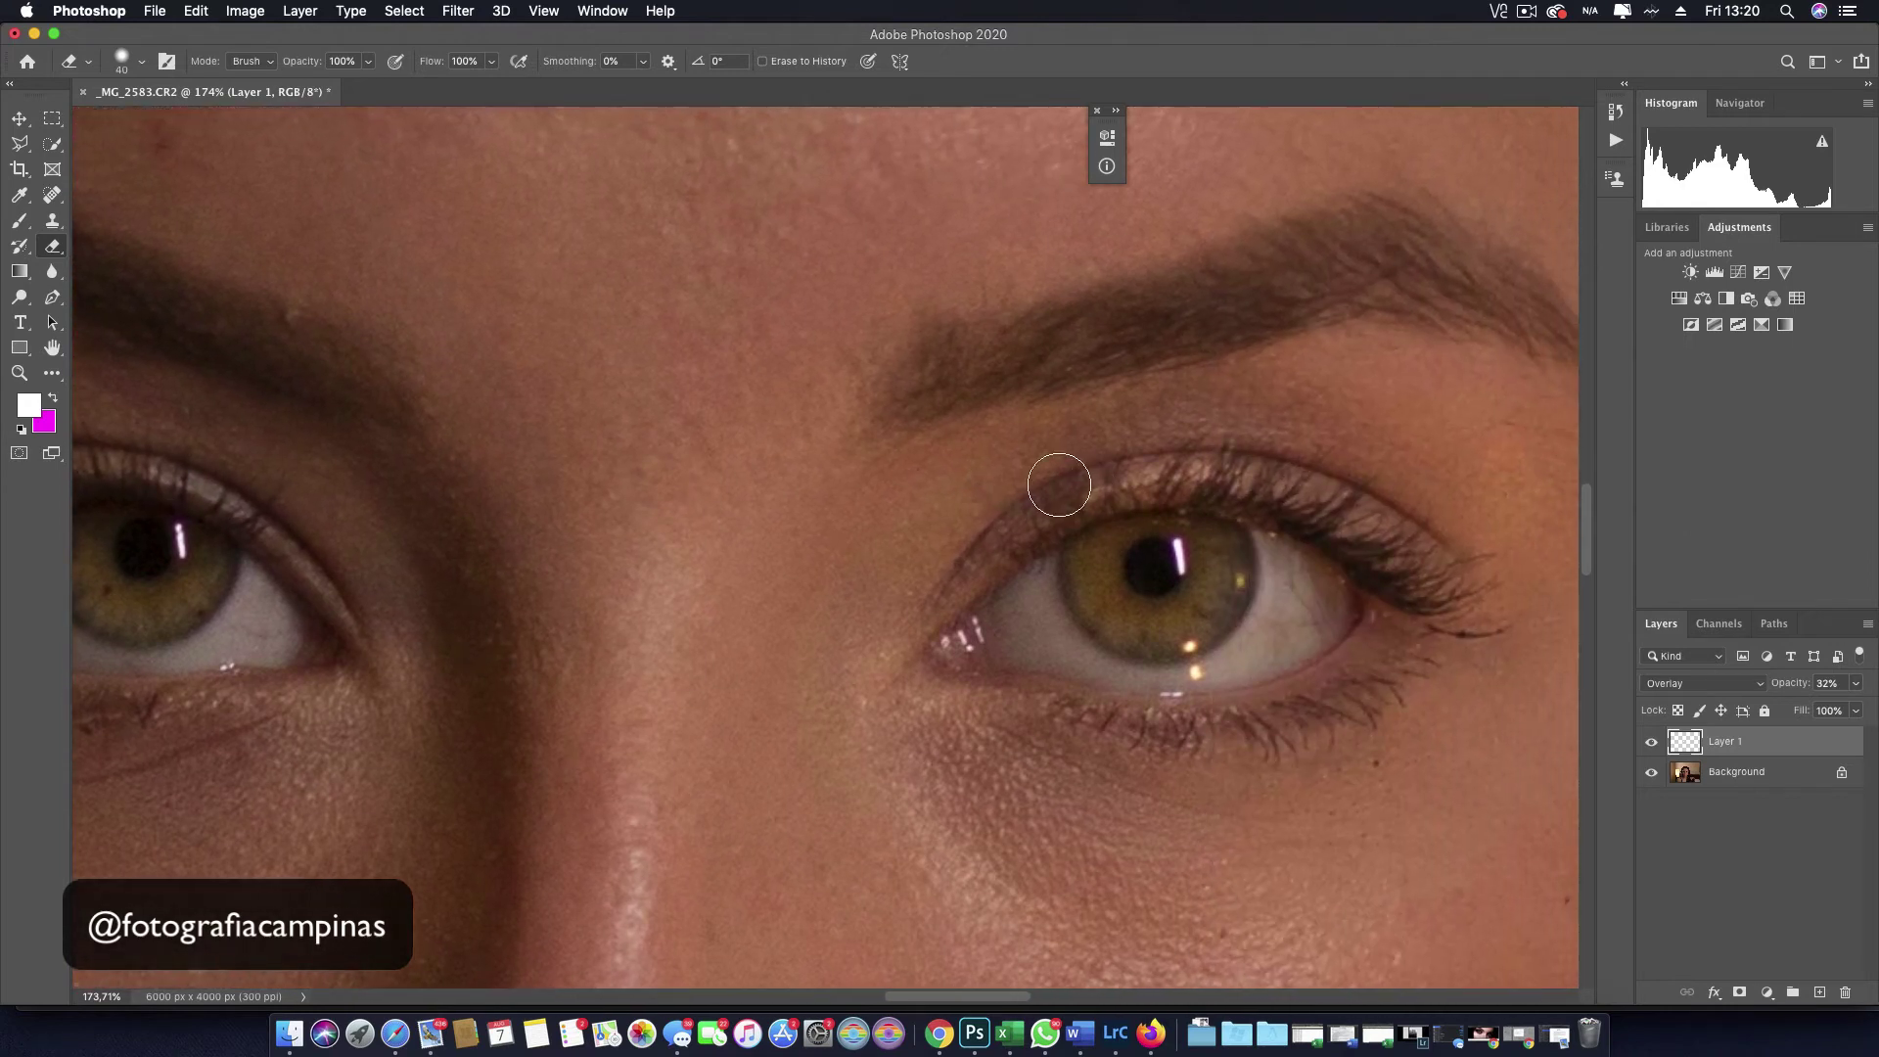
mouse_move(1256, 453)
mouse_down()
mouse_move(1082, 486)
mouse_move(1281, 462)
mouse_move(1011, 461)
mouse_move(1179, 461)
mouse_up()
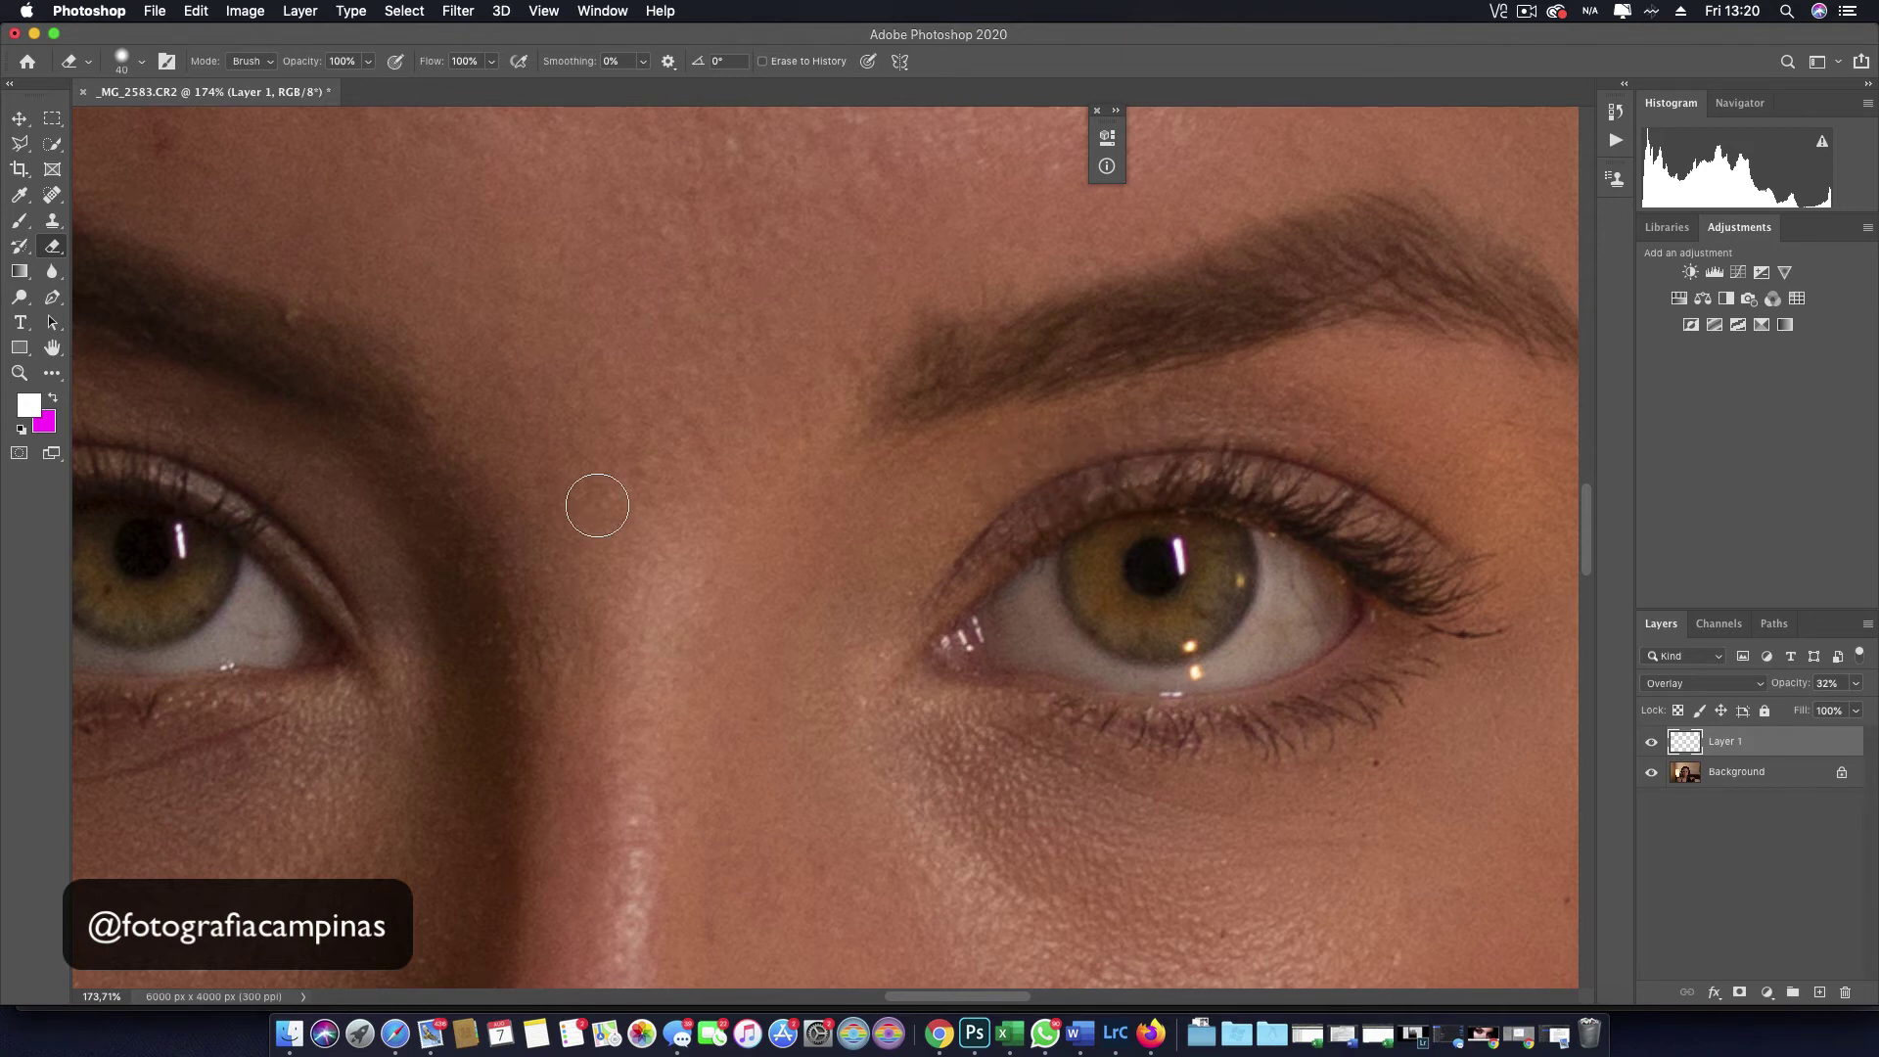
scroll(597, 505, down, 2)
drag(599, 504, 779, 508)
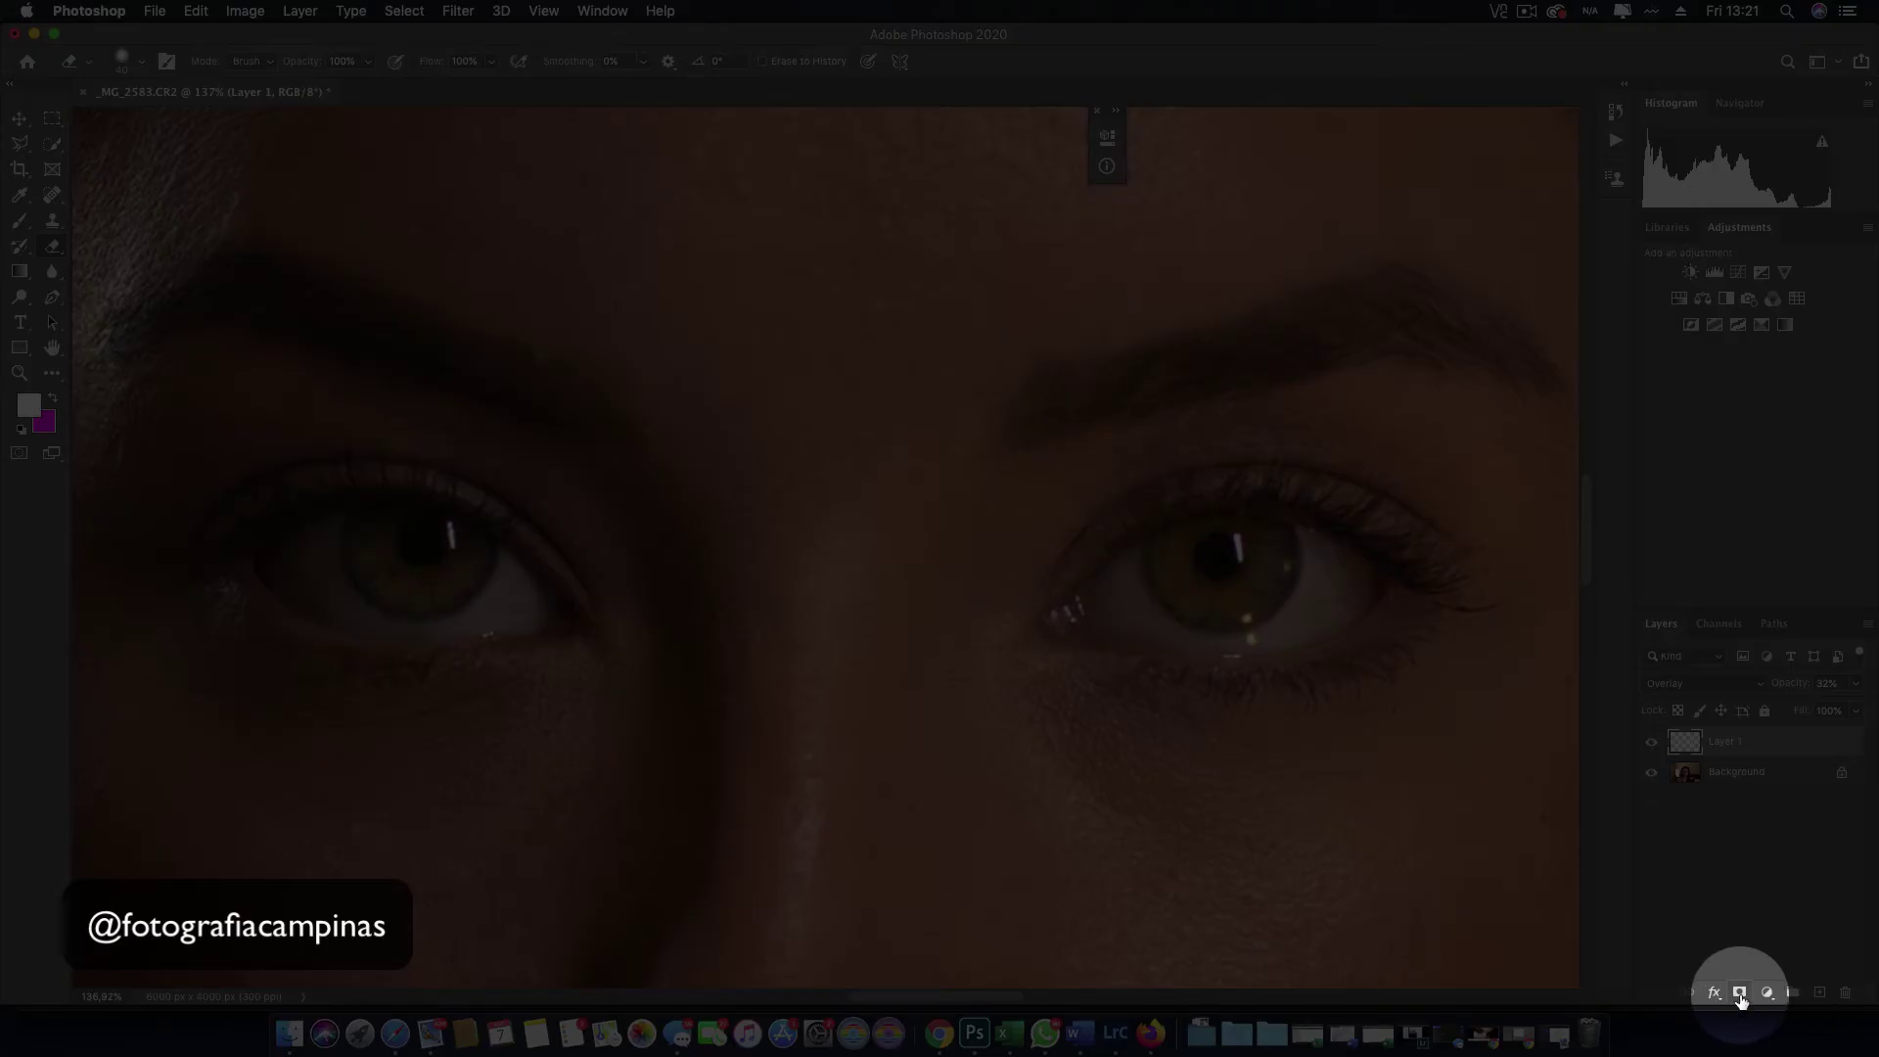
Step: Add an inverted black mask to Layer 1 and paint the overlay back onto the left iris at 30 px
click(1740, 993)
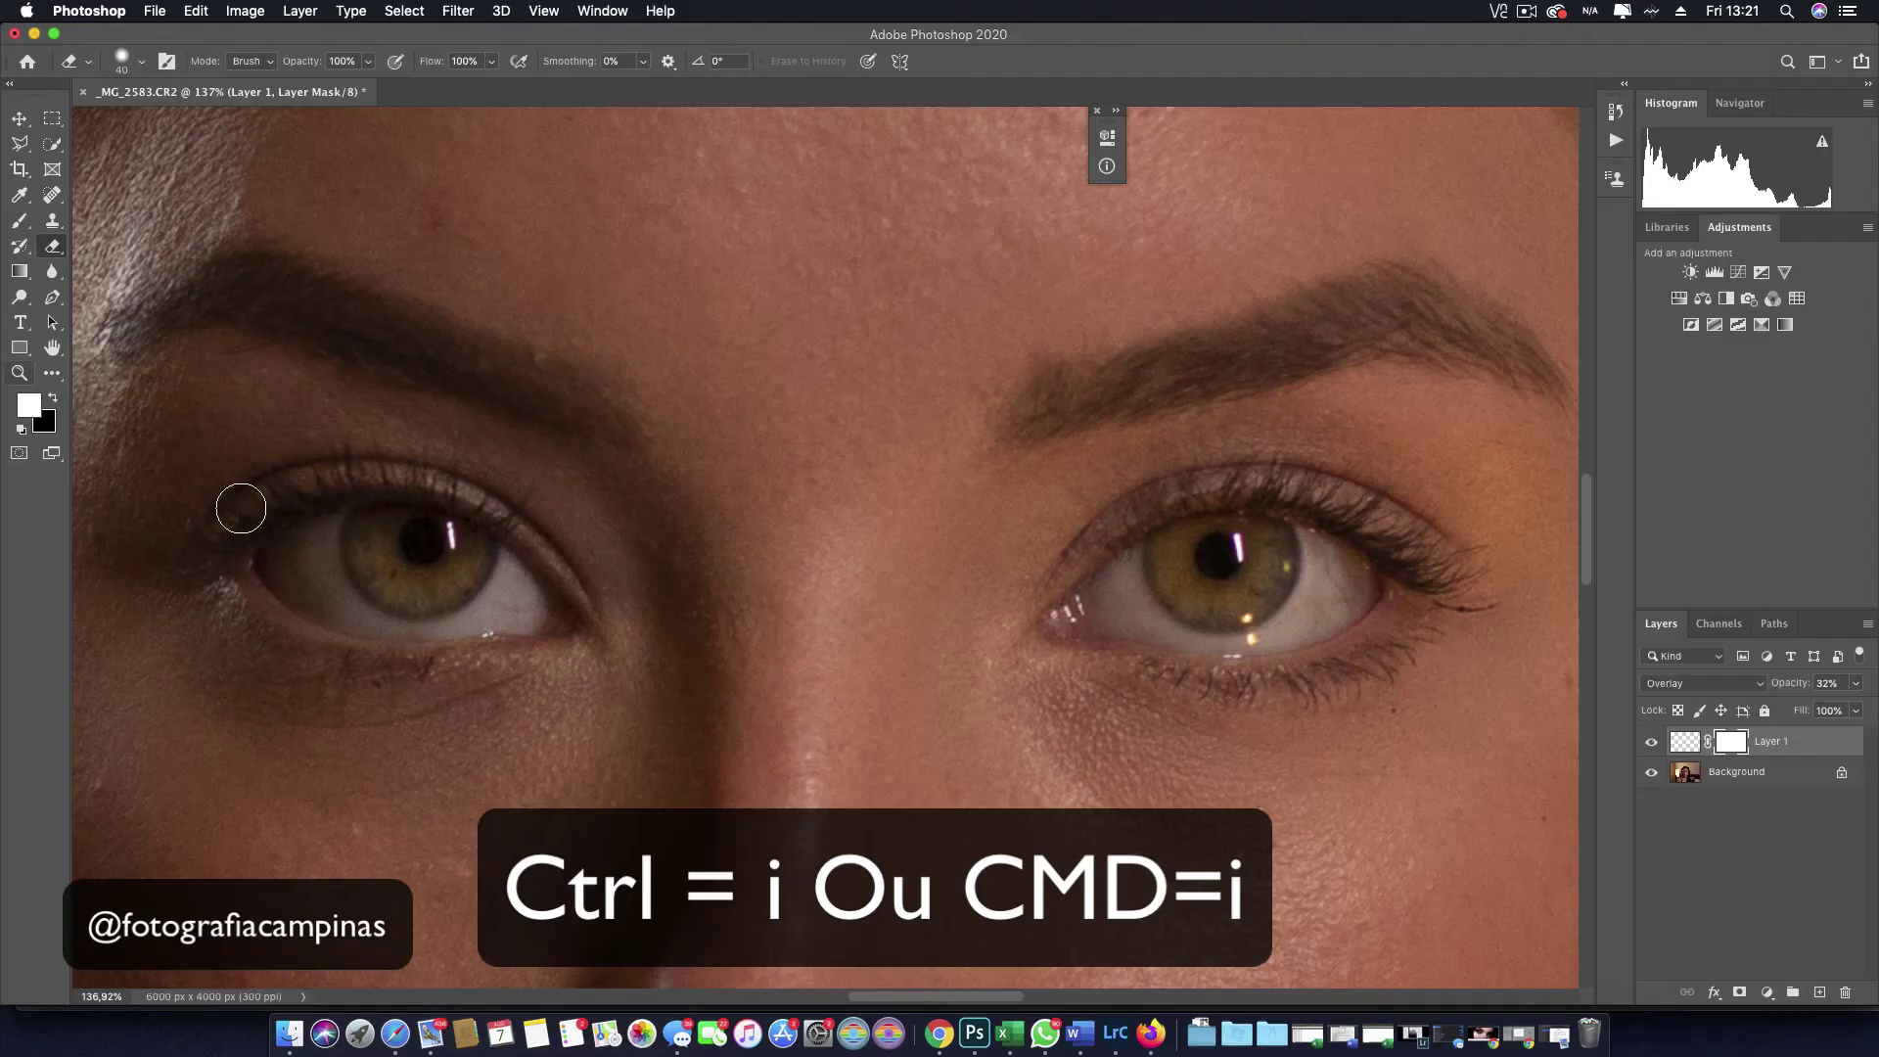
key(ctrl+i)
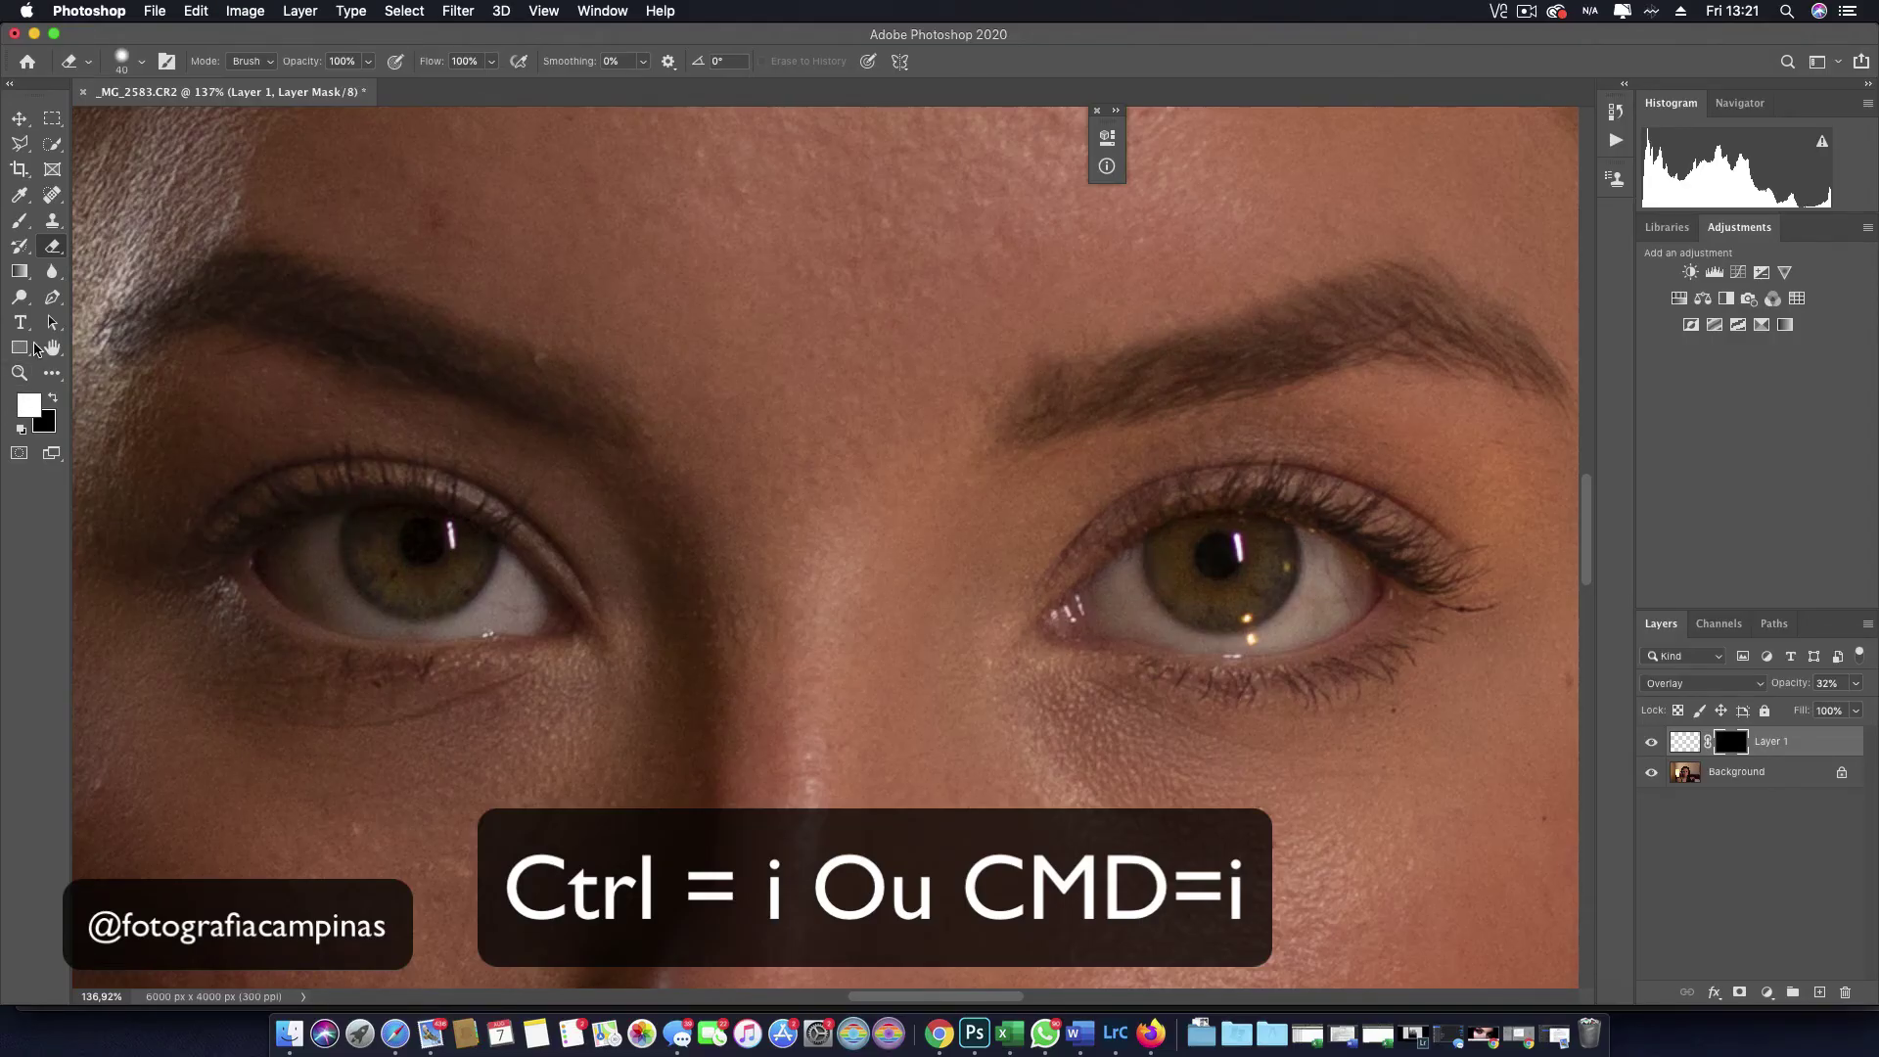
click(19, 220)
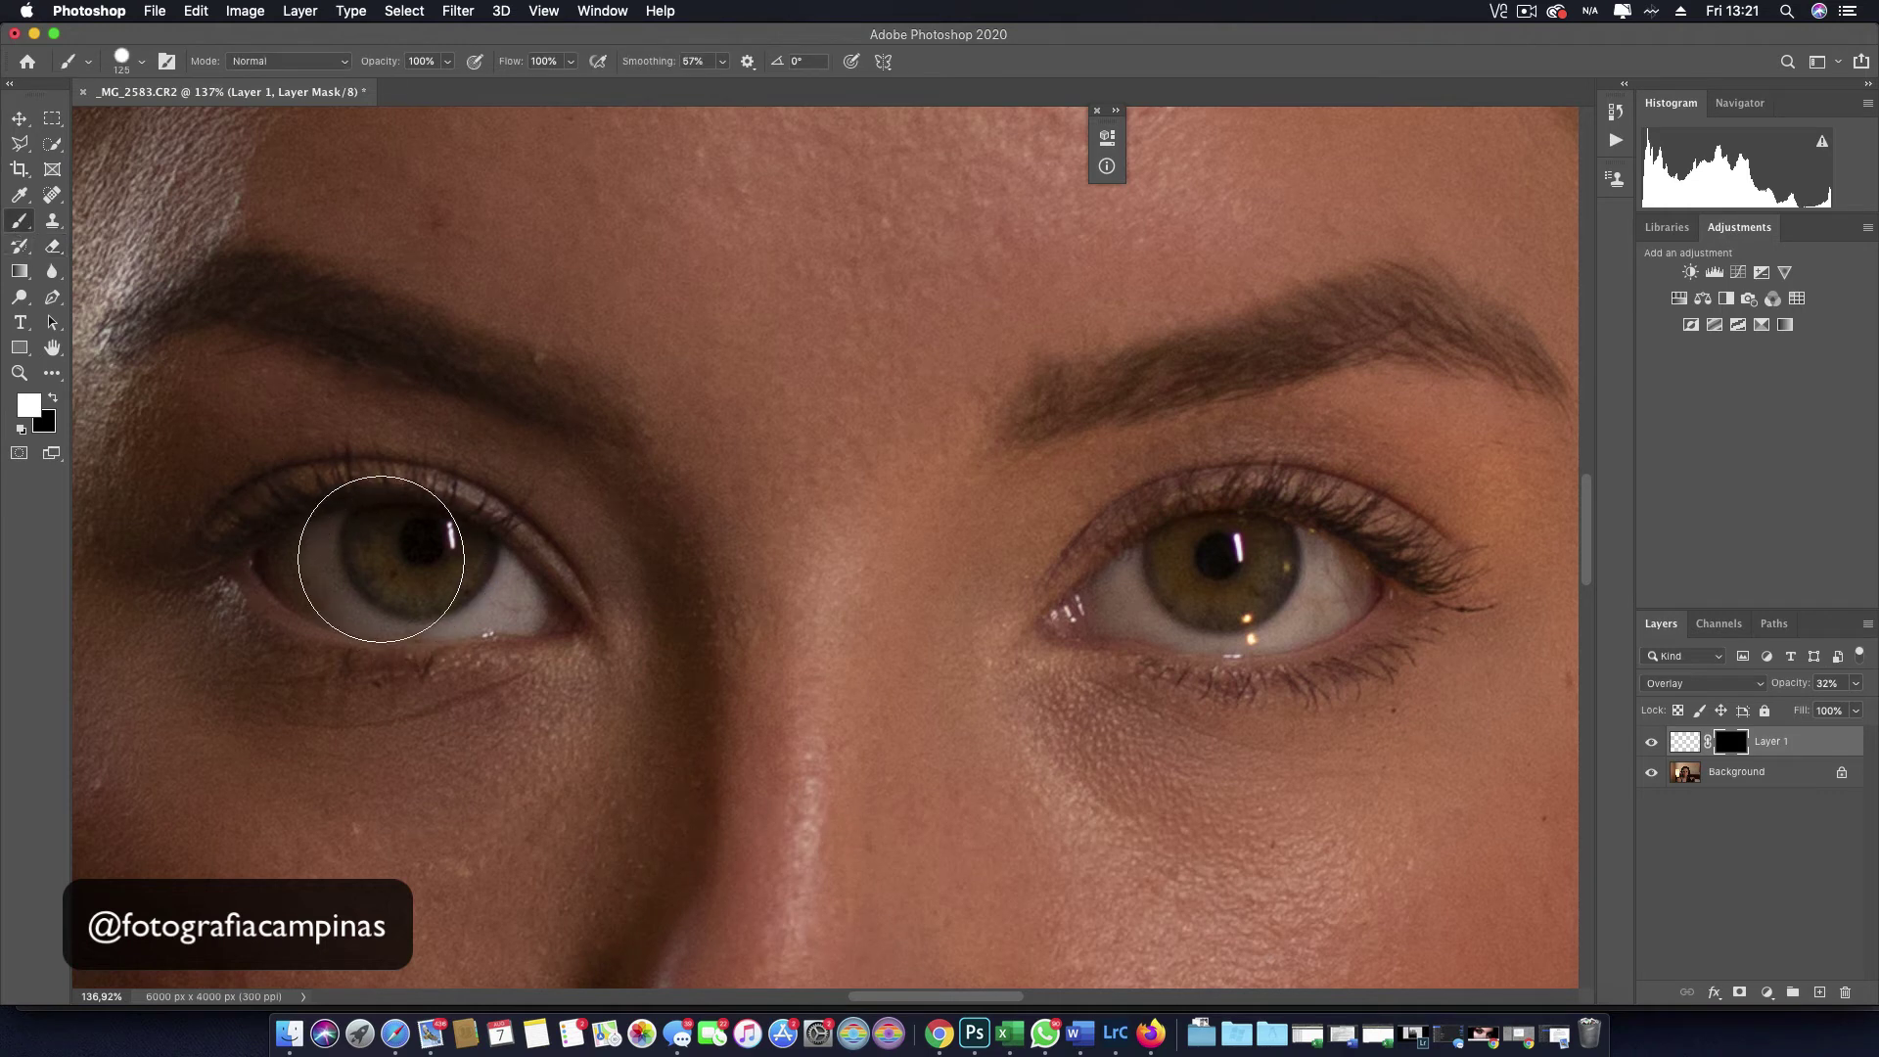
key(bracketleft)
key(bracketleft)
key(bracketleft)
key(bracketleft)
key(bracketleft)
key(bracketleft)
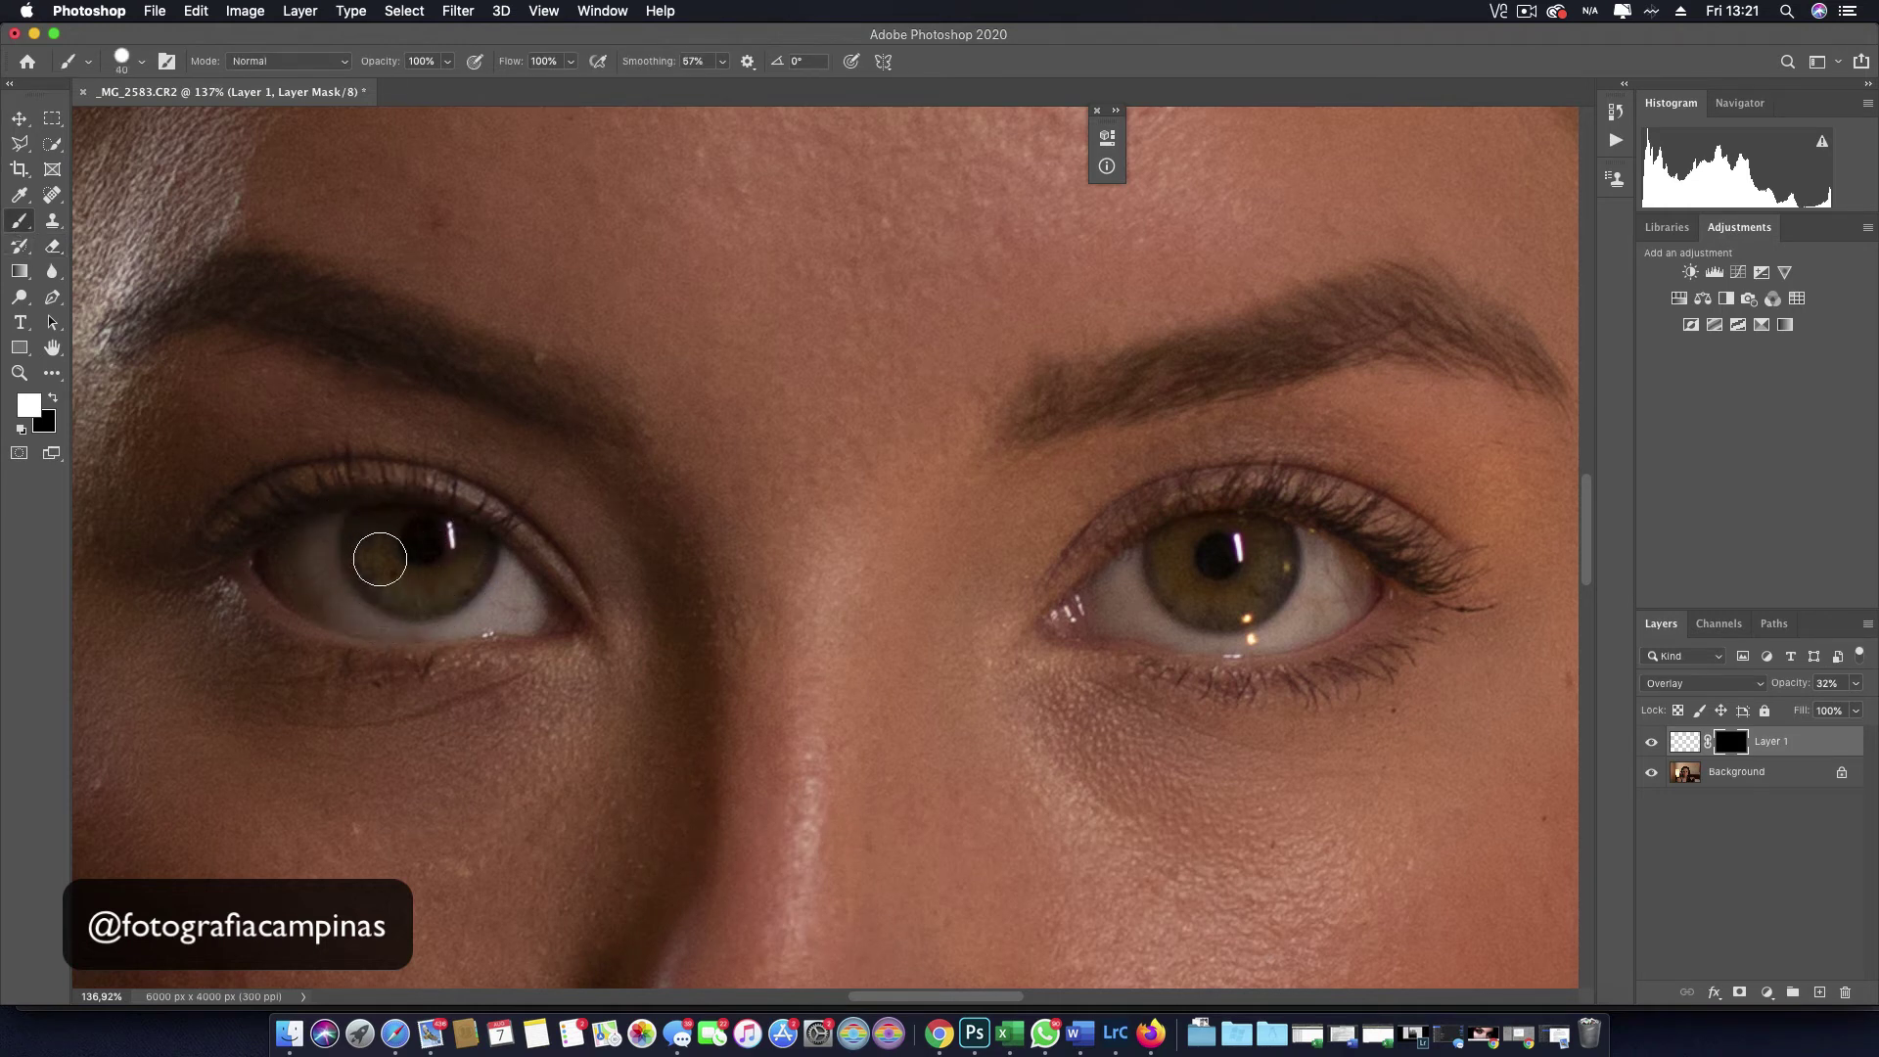
key(bracketleft)
key(bracketleft)
key(bracketleft)
mouse_move(380, 558)
mouse_down()
mouse_move(365, 528)
mouse_move(386, 575)
mouse_move(363, 551)
mouse_move(418, 579)
mouse_move(477, 554)
mouse_move(416, 589)
mouse_move(361, 576)
mouse_up()
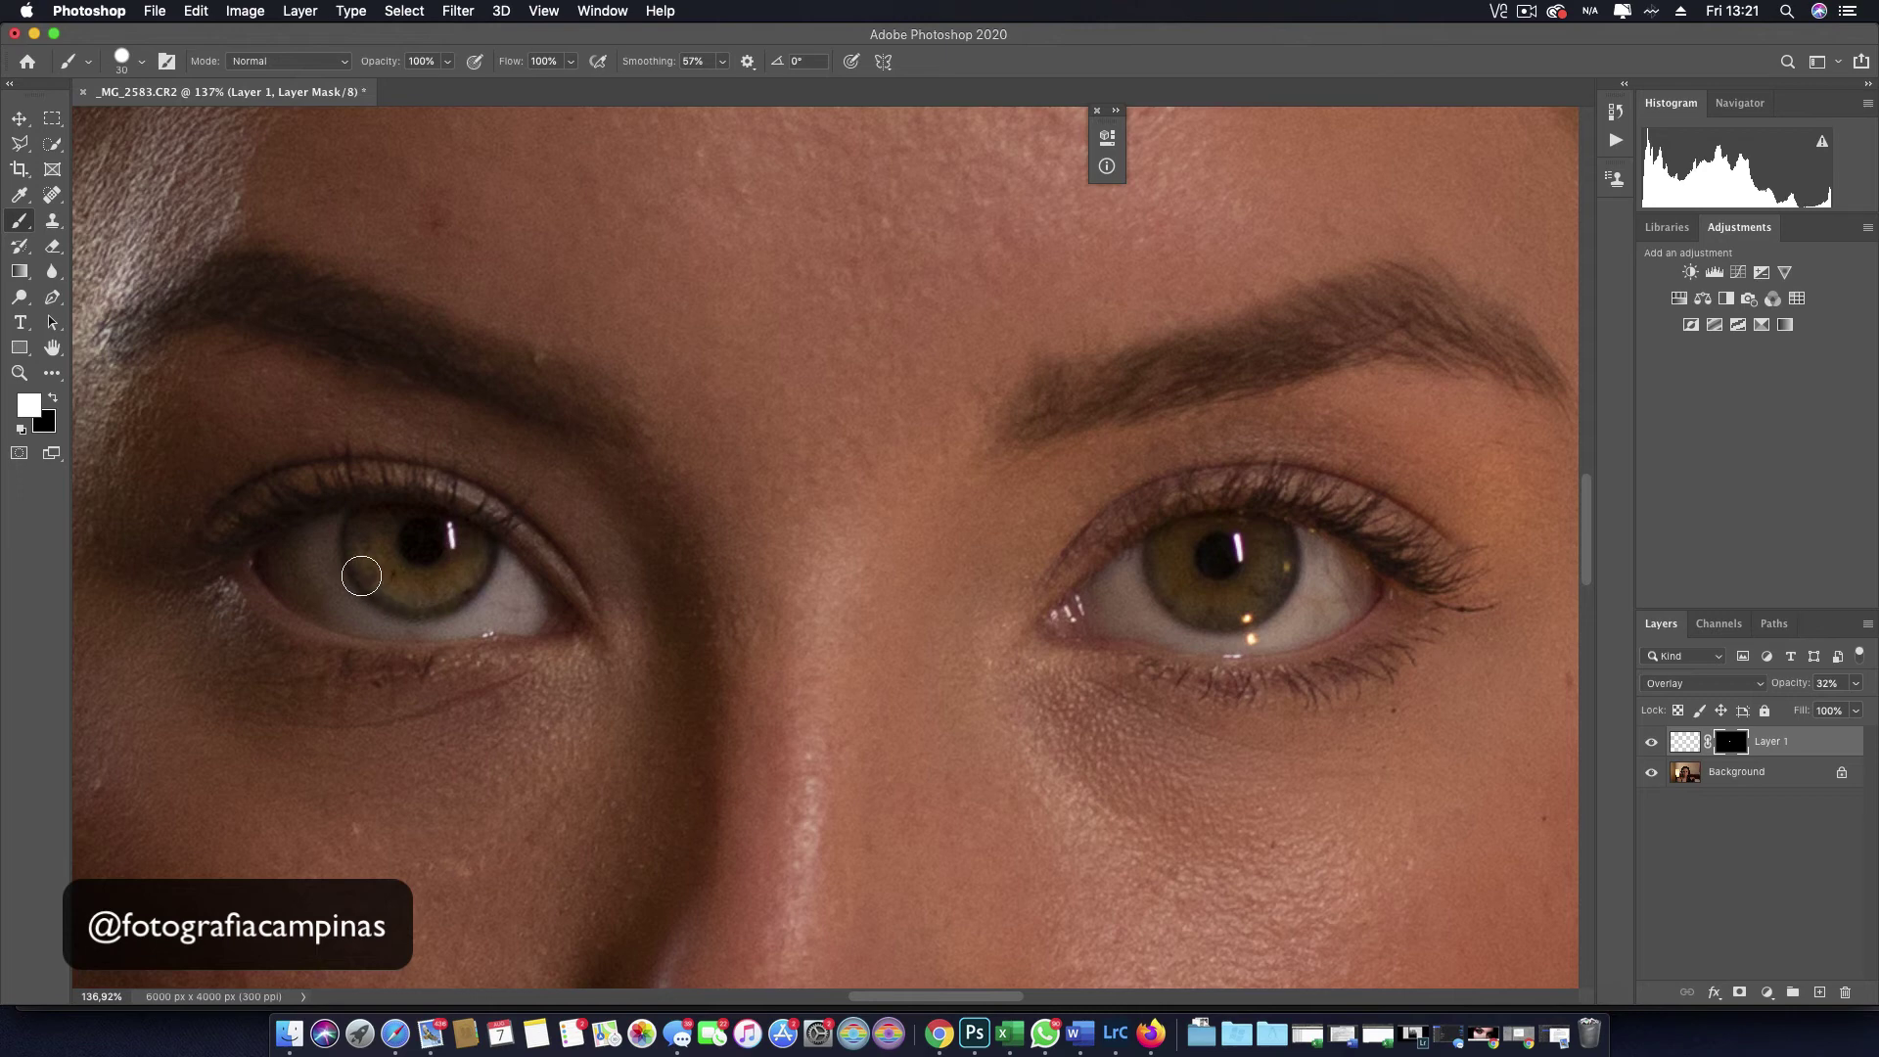
Step: Switch to a 0%-hardness Soft Round brush, reveal the overlay around both irises, and shrink it to 26 px
click(141, 62)
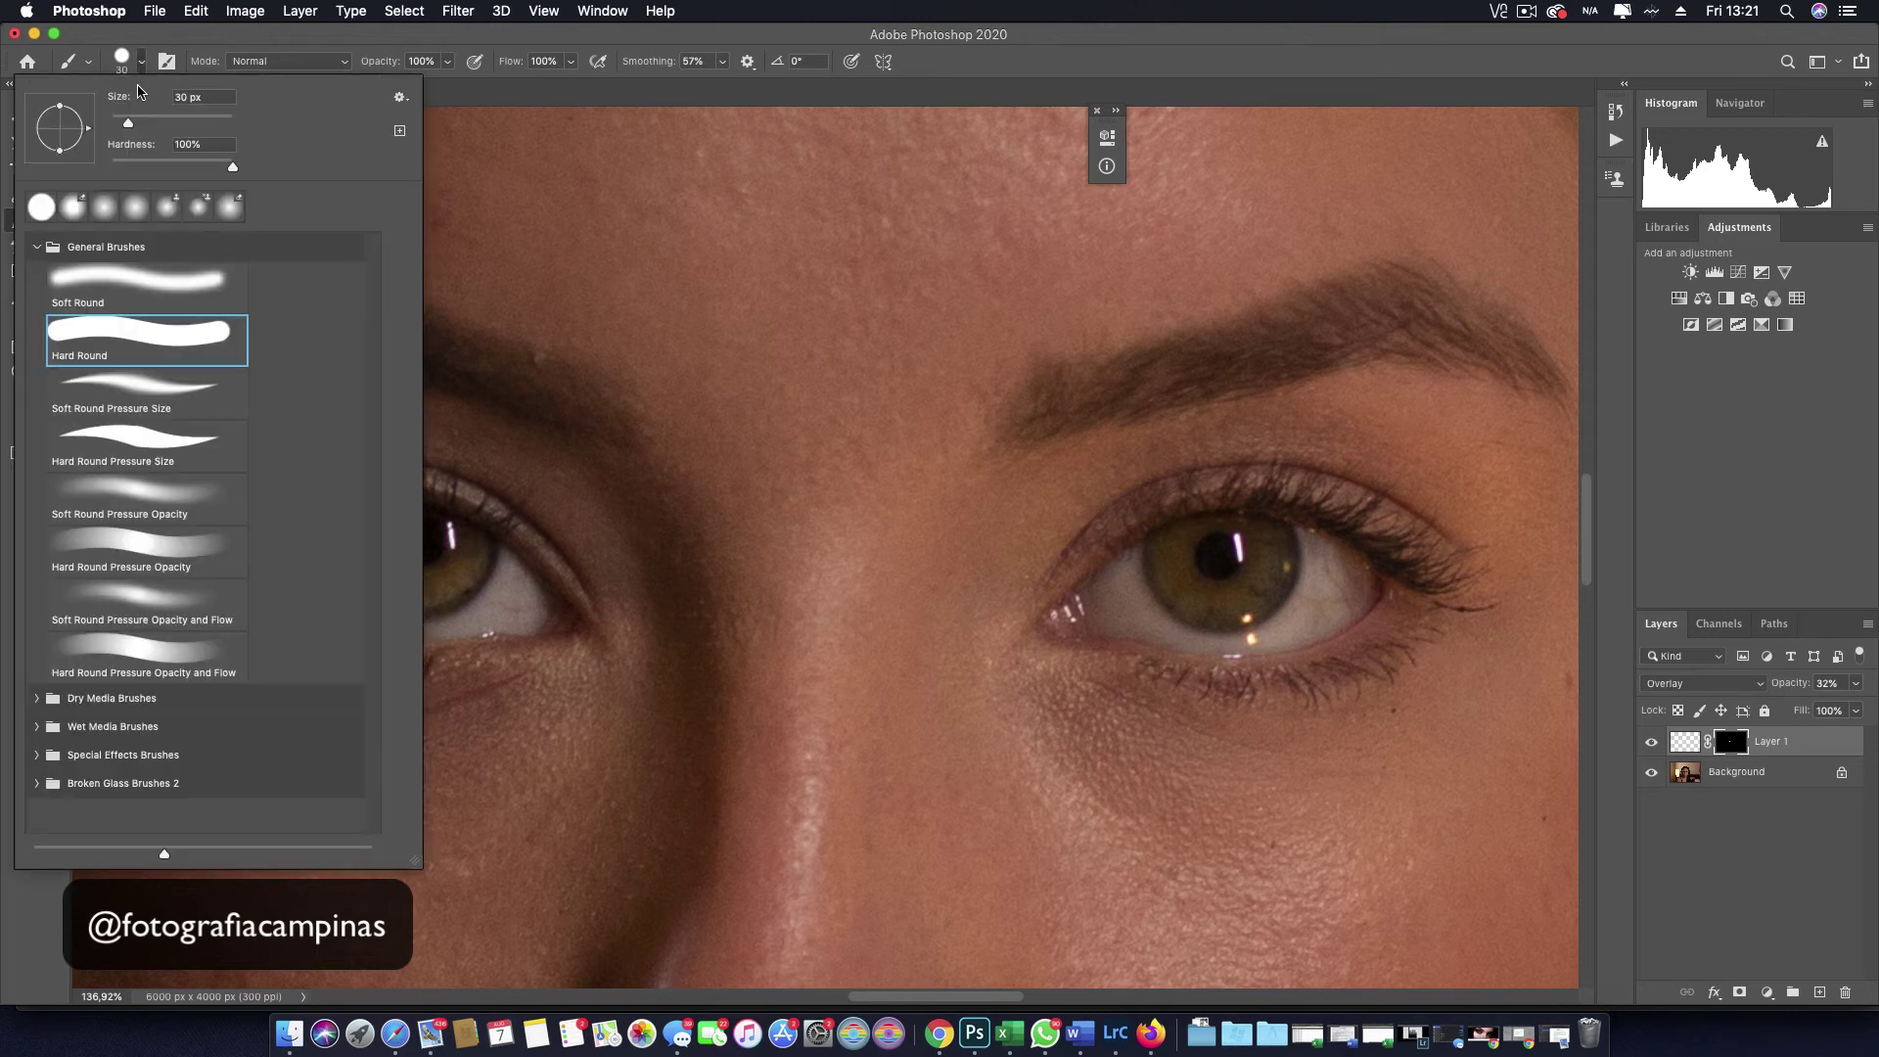
click(71, 292)
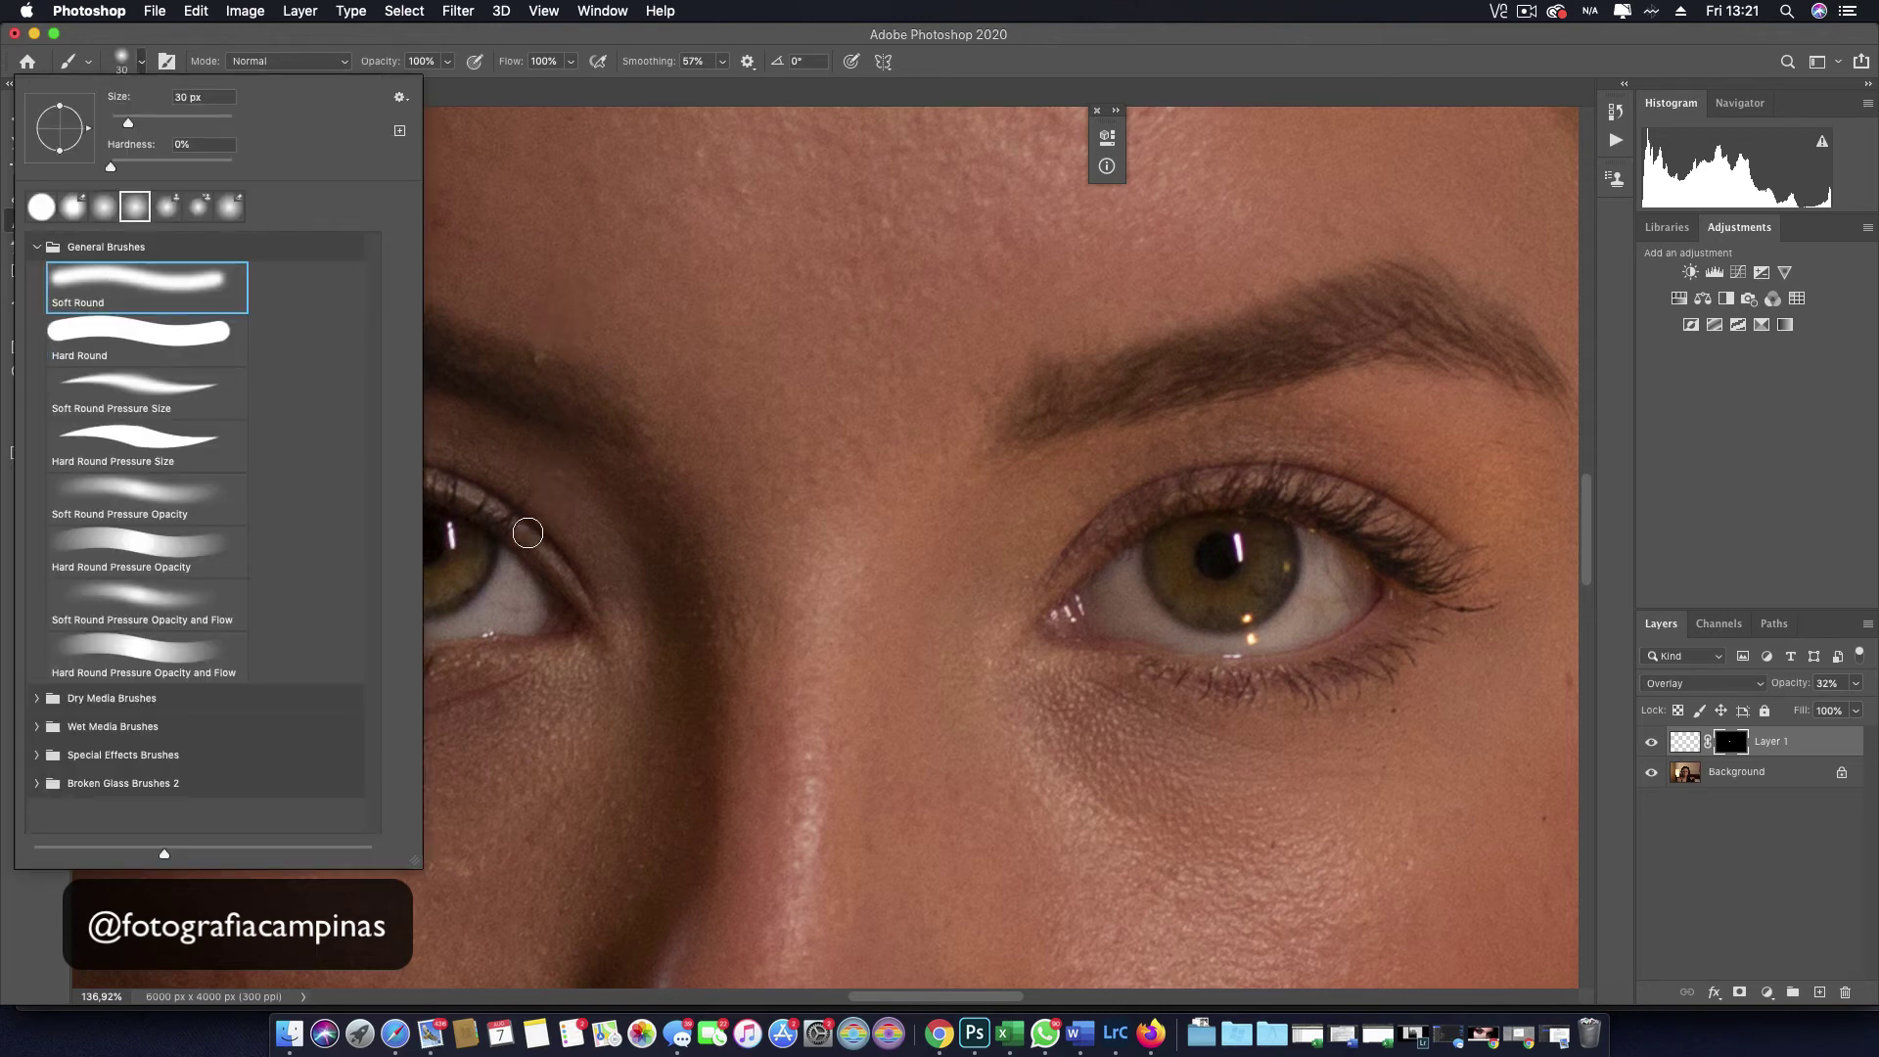
click(453, 576)
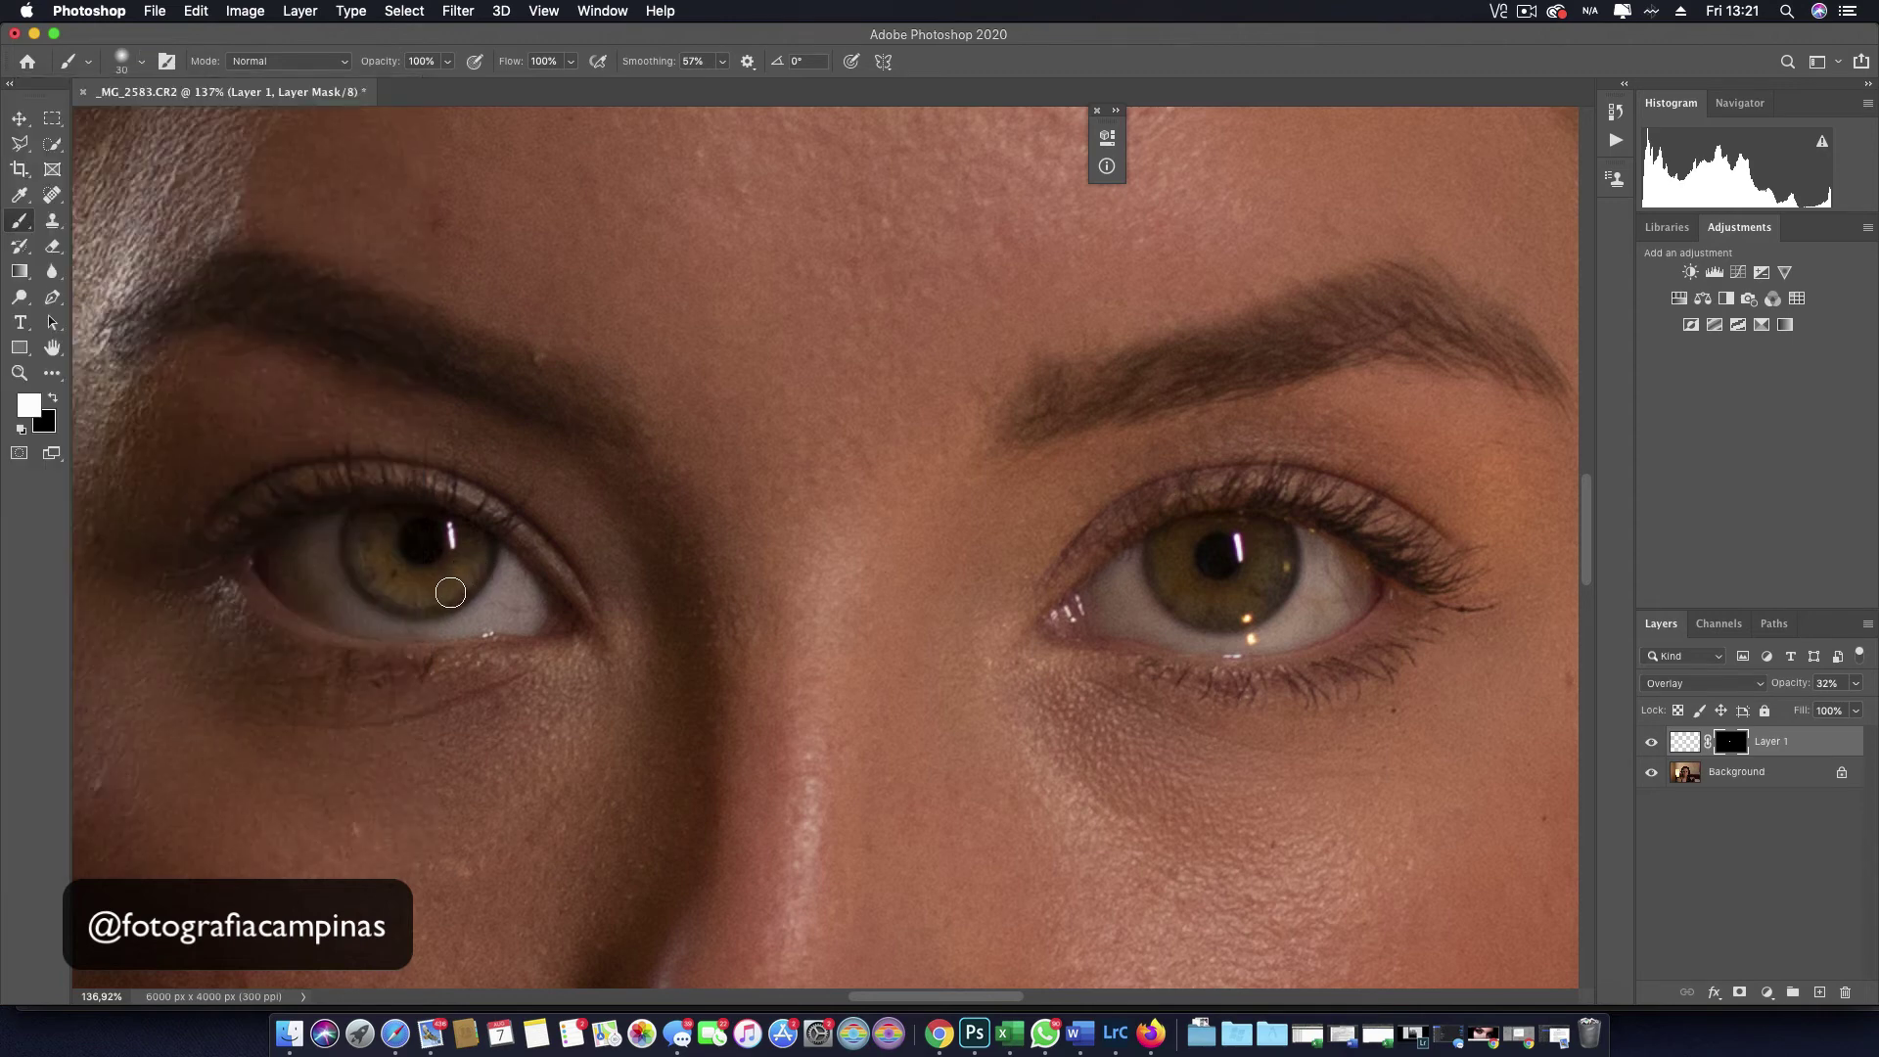
mouse_move(450, 592)
mouse_down()
mouse_move(369, 587)
mouse_move(361, 537)
mouse_move(390, 520)
mouse_up()
mouse_move(1204, 578)
mouse_down()
mouse_move(1161, 541)
mouse_move(1184, 541)
mouse_move(1163, 562)
mouse_move(1180, 538)
mouse_move(1172, 570)
mouse_move(1213, 601)
mouse_move(1272, 574)
mouse_move(1275, 529)
mouse_move(1245, 615)
mouse_move(1183, 596)
mouse_move(1166, 545)
mouse_move(1195, 503)
mouse_move(1191, 522)
mouse_up()
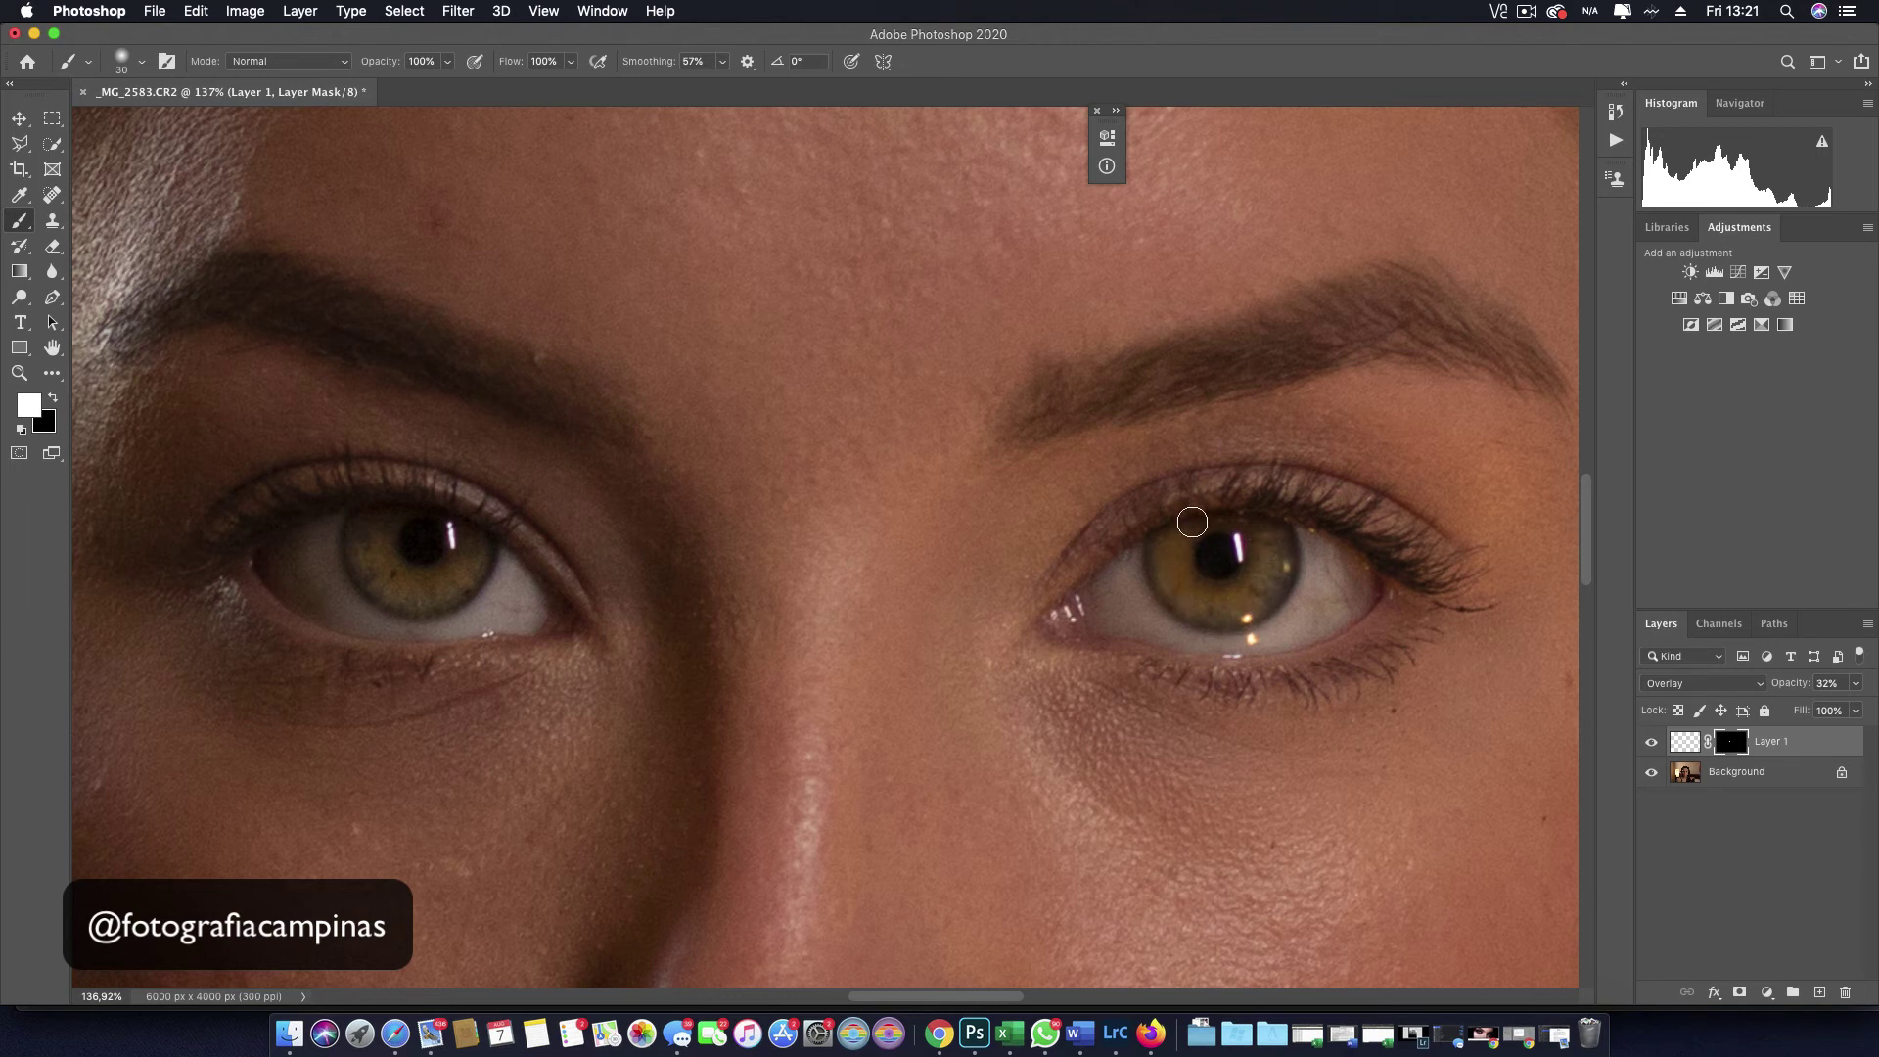
key(bracketleft)
Step: Set Layer 1's Blend If Underlying Layer black slider to 16 in Blending Options
right_click(1767, 746)
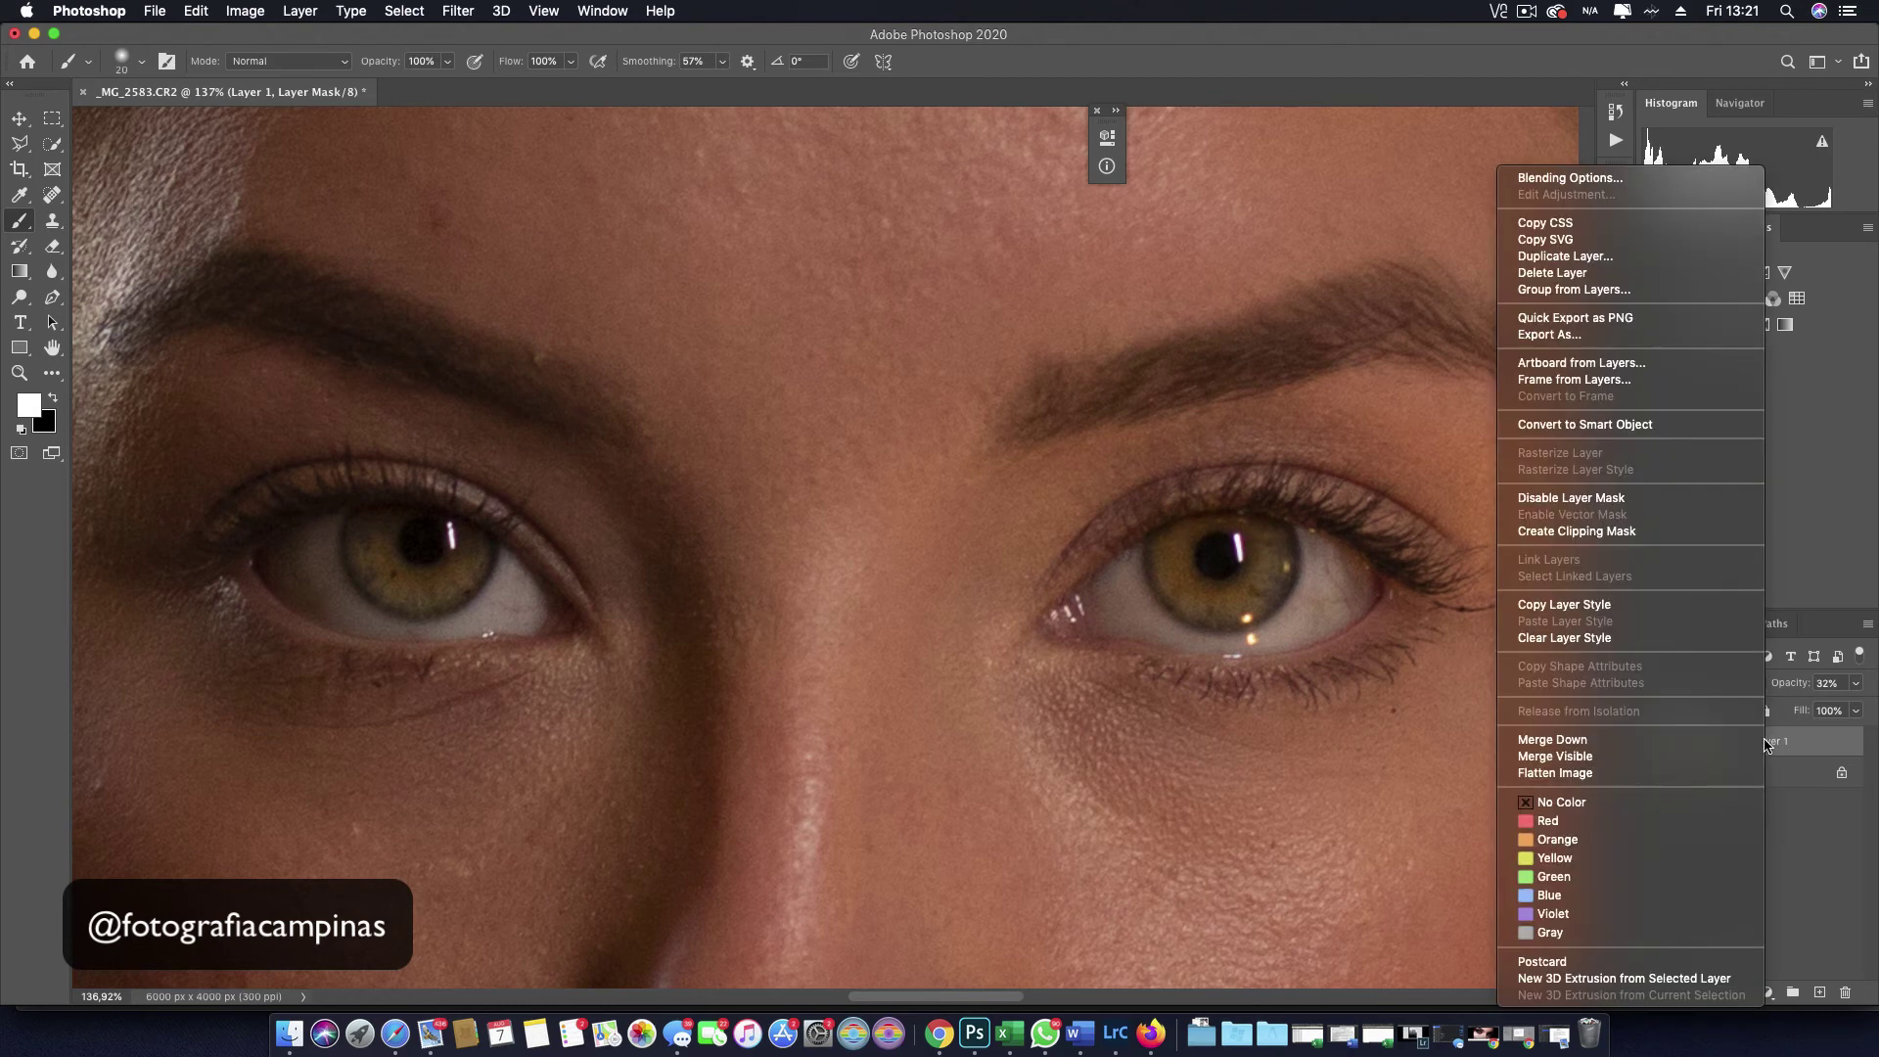
click(1536, 179)
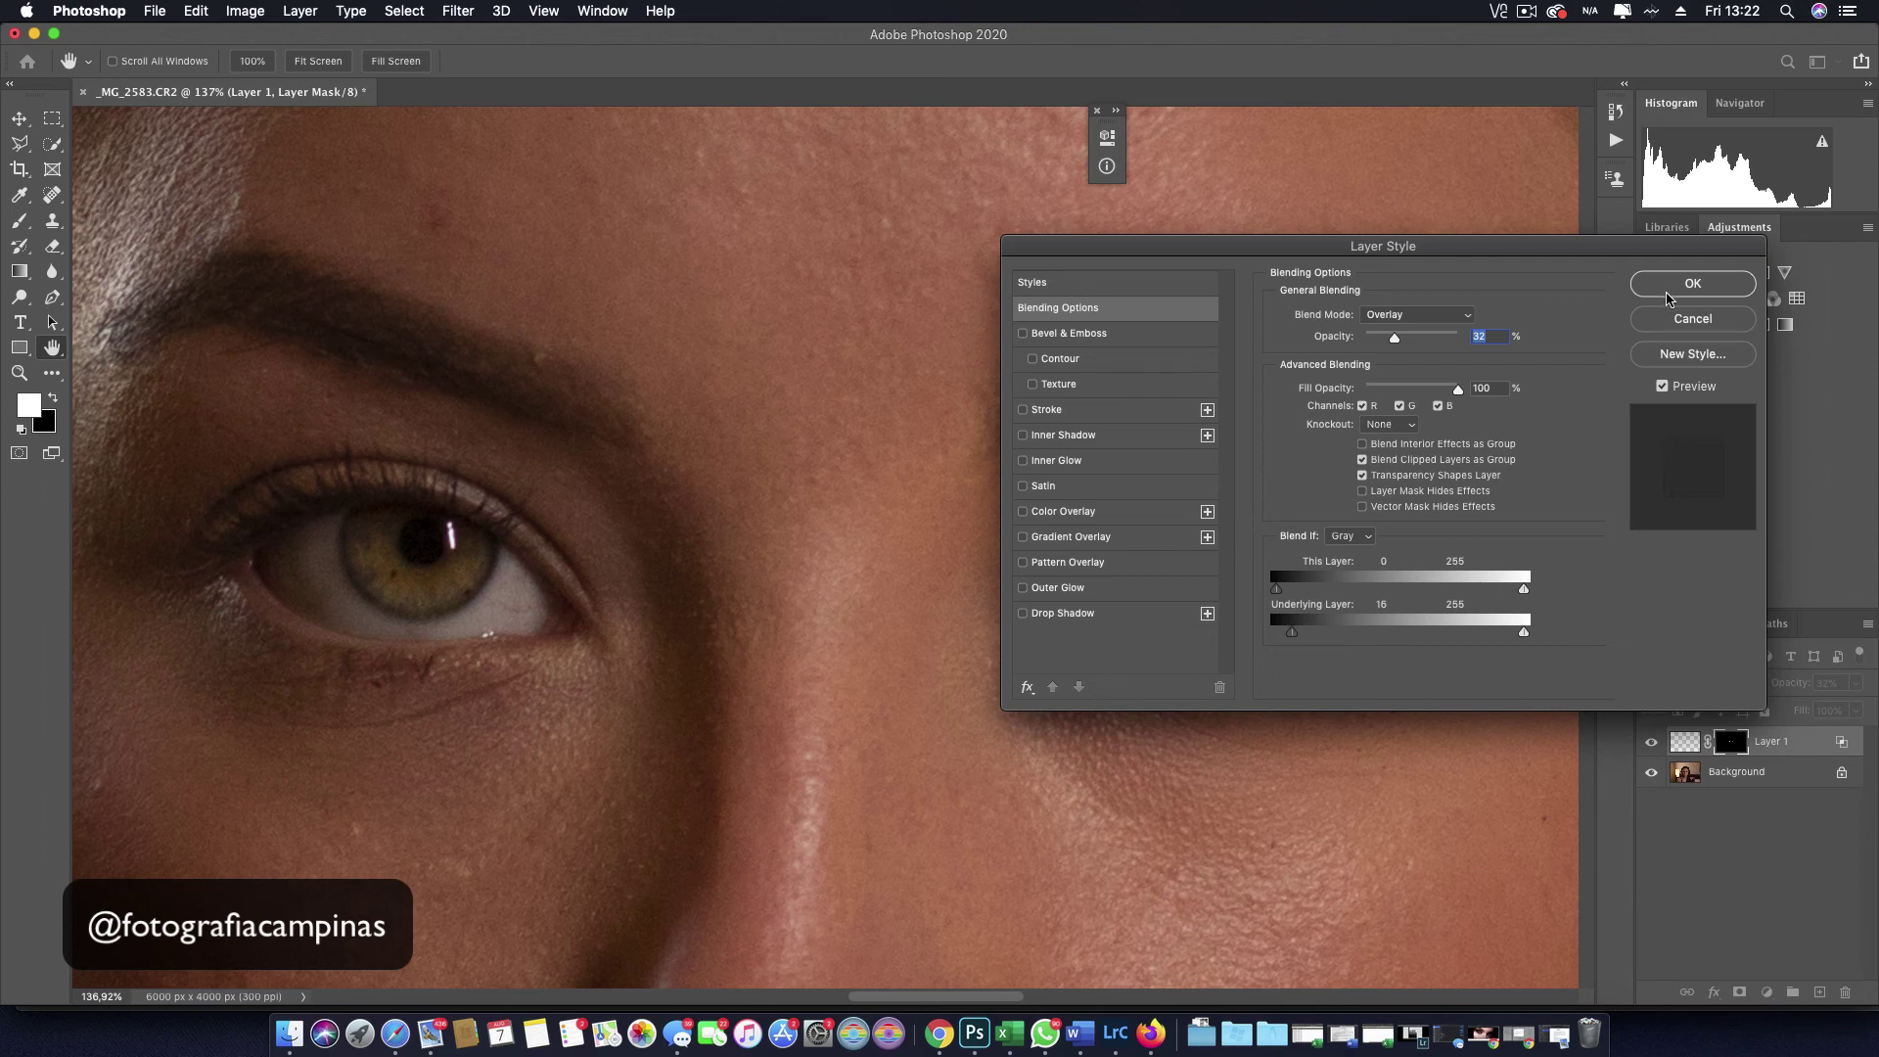
click(1667, 292)
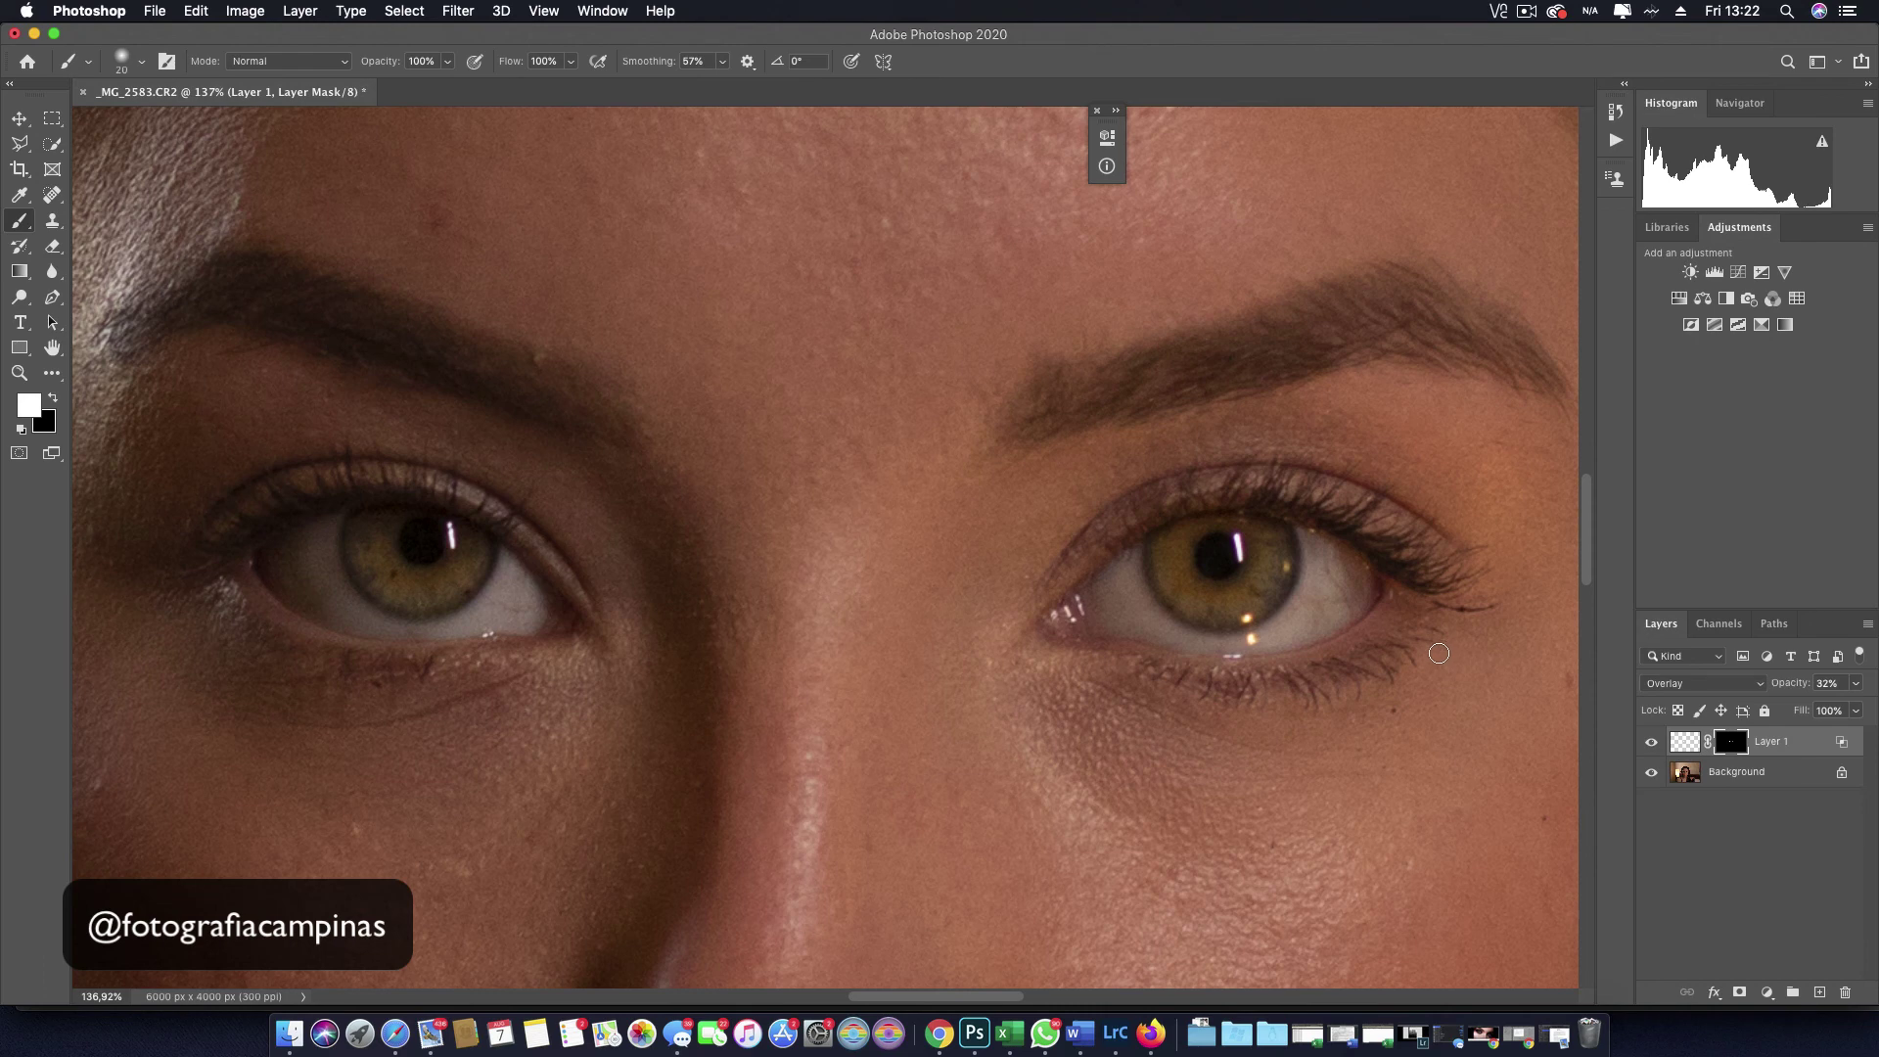
Step: Zoom out to the whole face and toggle Layer 1 off and on to compare, leaving it visible
key(super+minus)
key(super+minus)
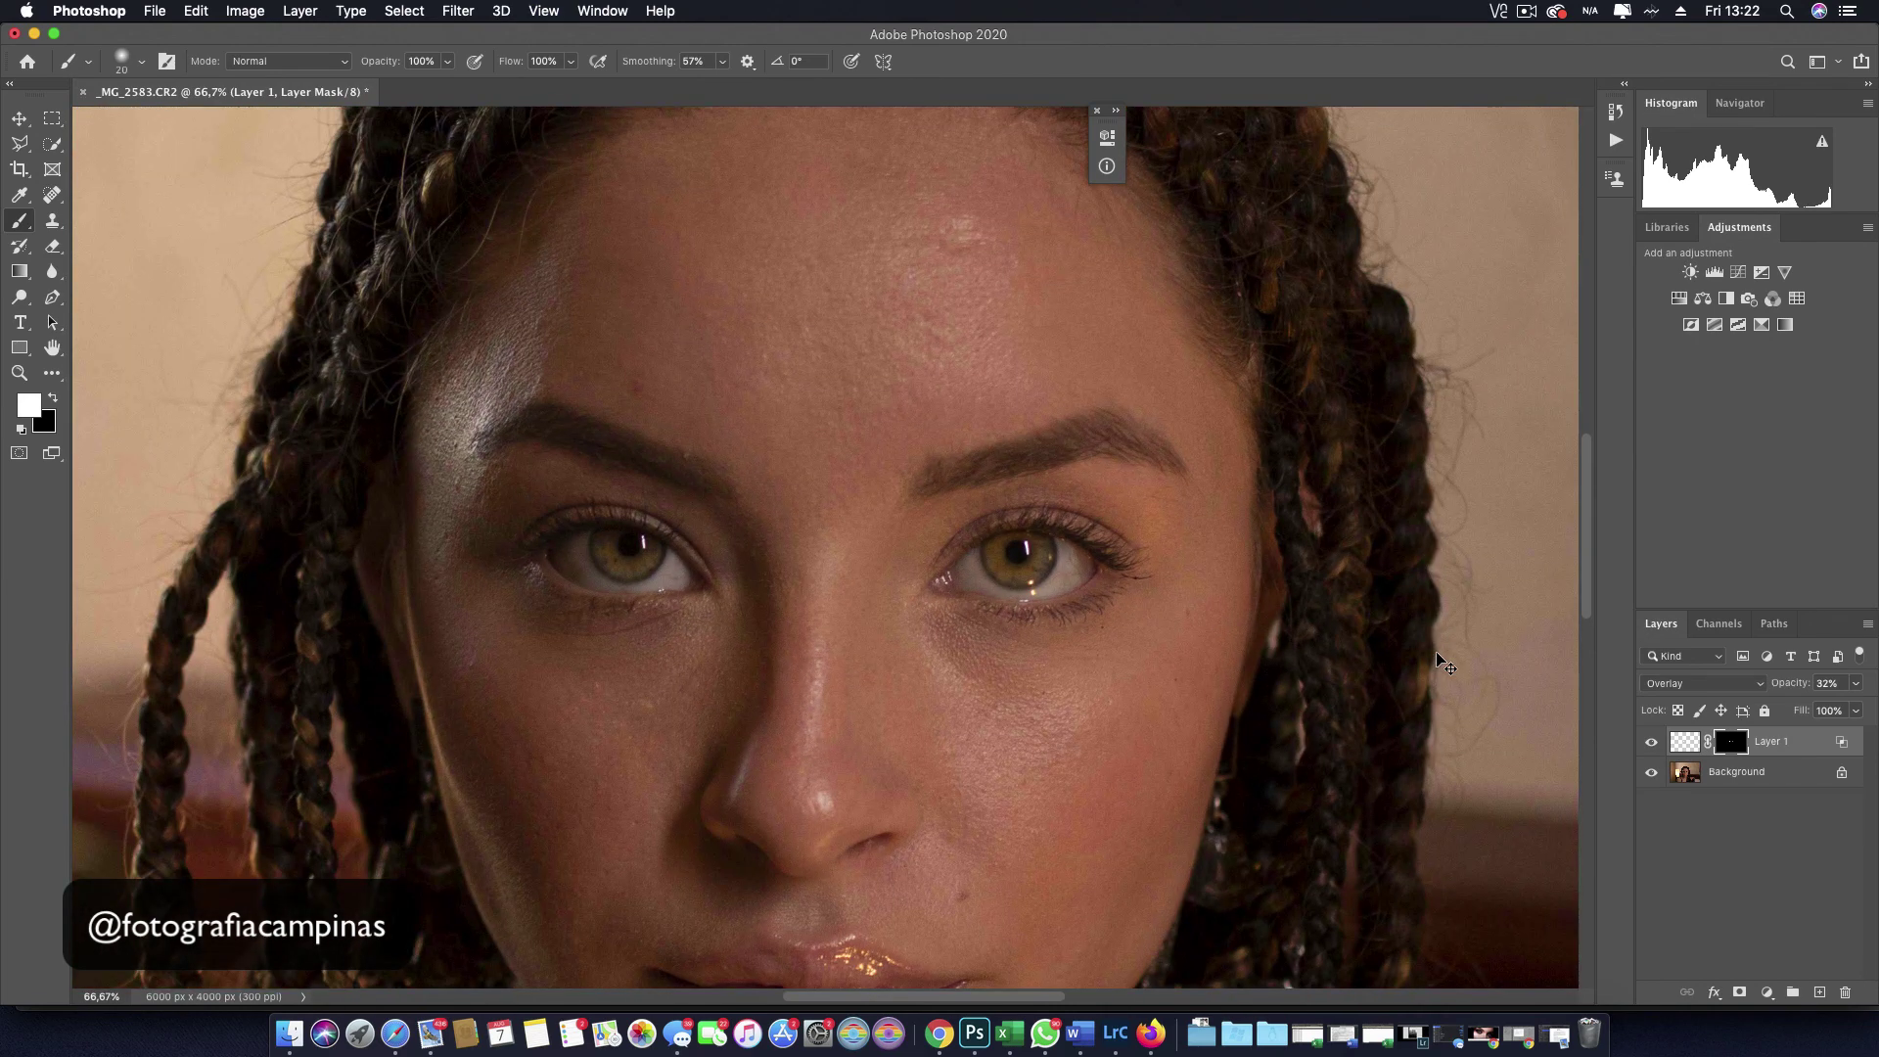
key(super+minus)
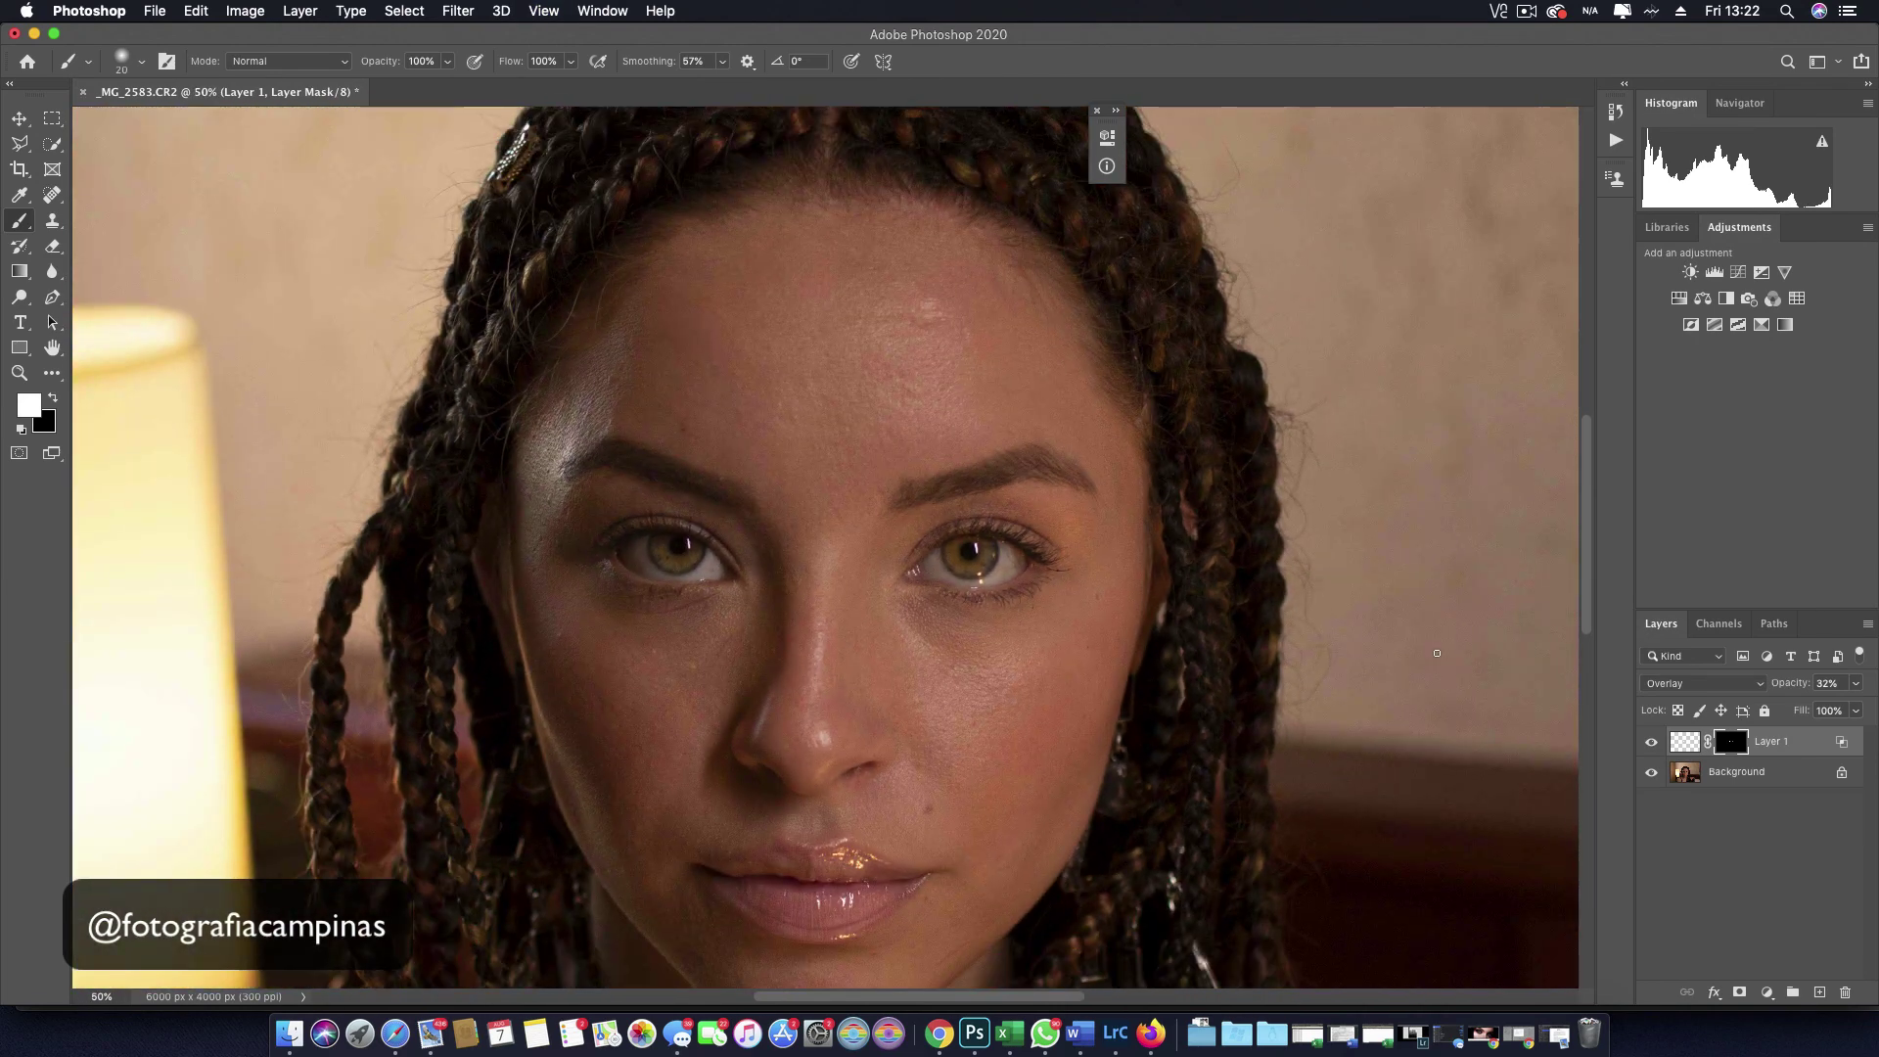
click(1652, 741)
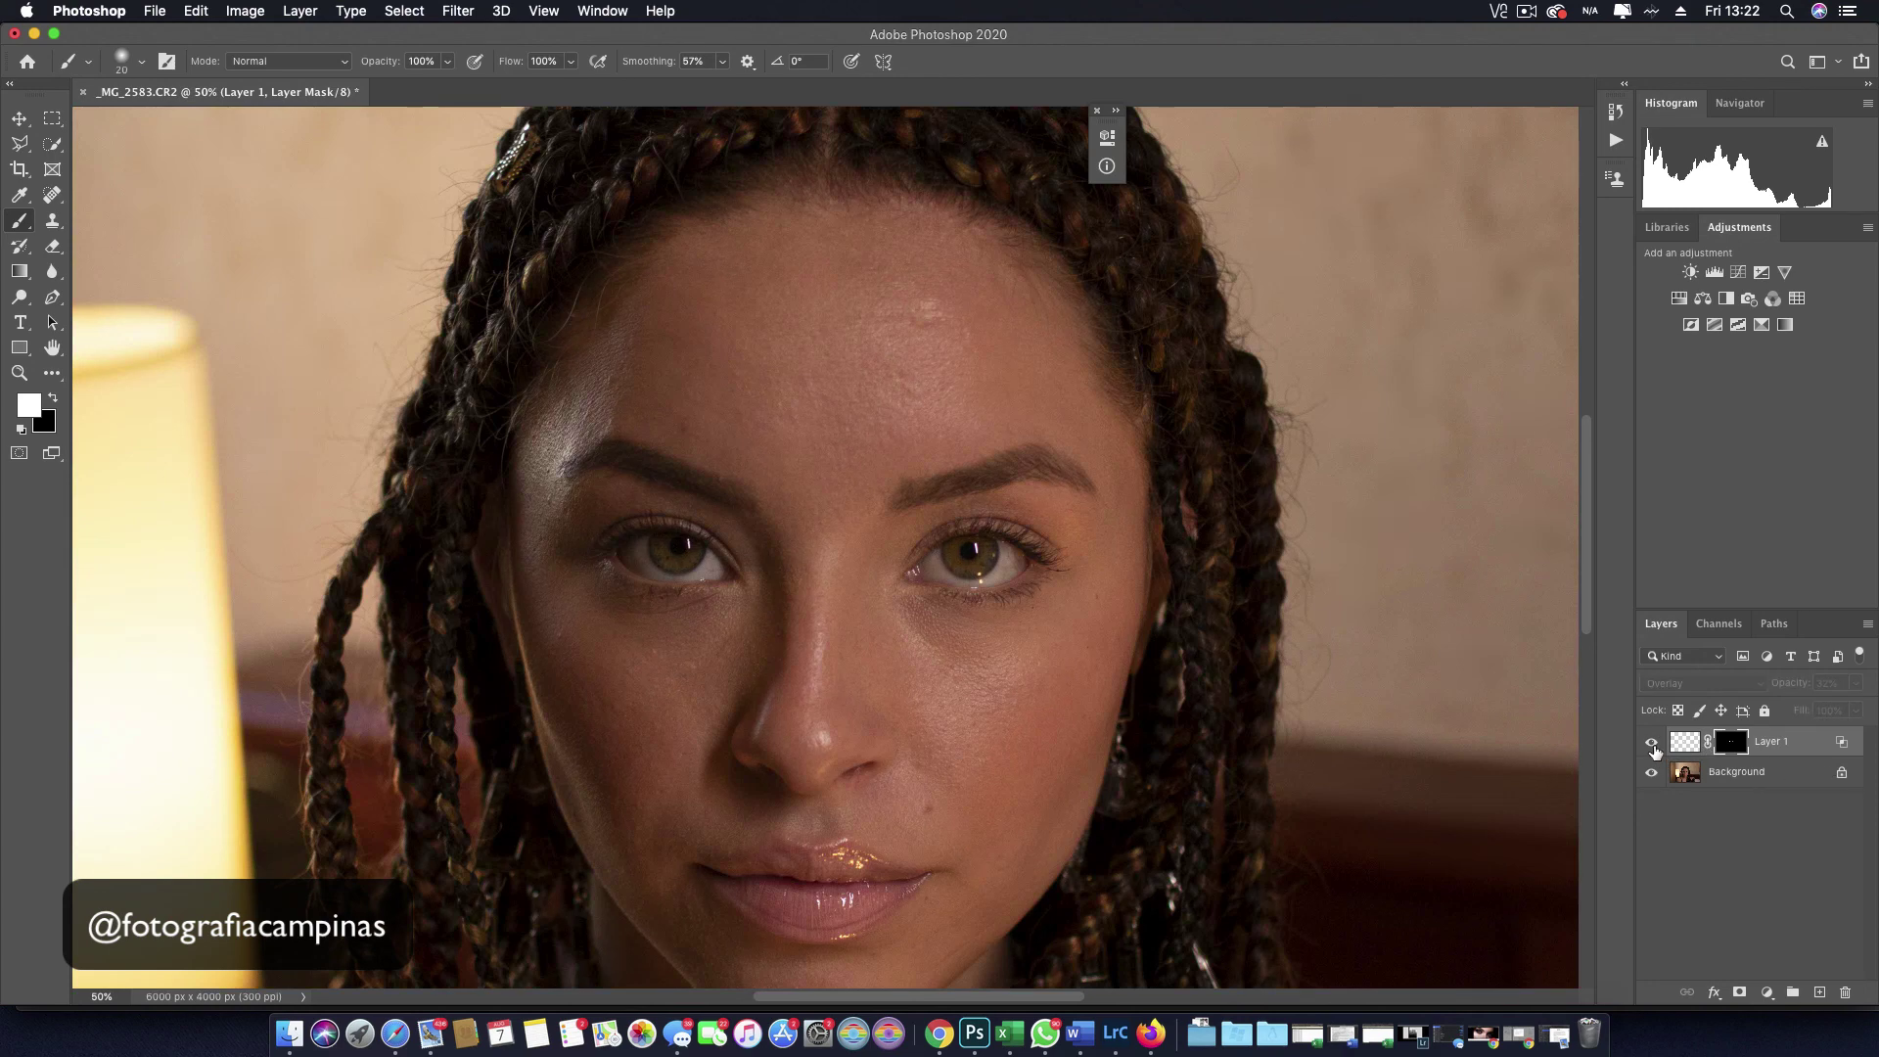
click(1652, 742)
click(1652, 741)
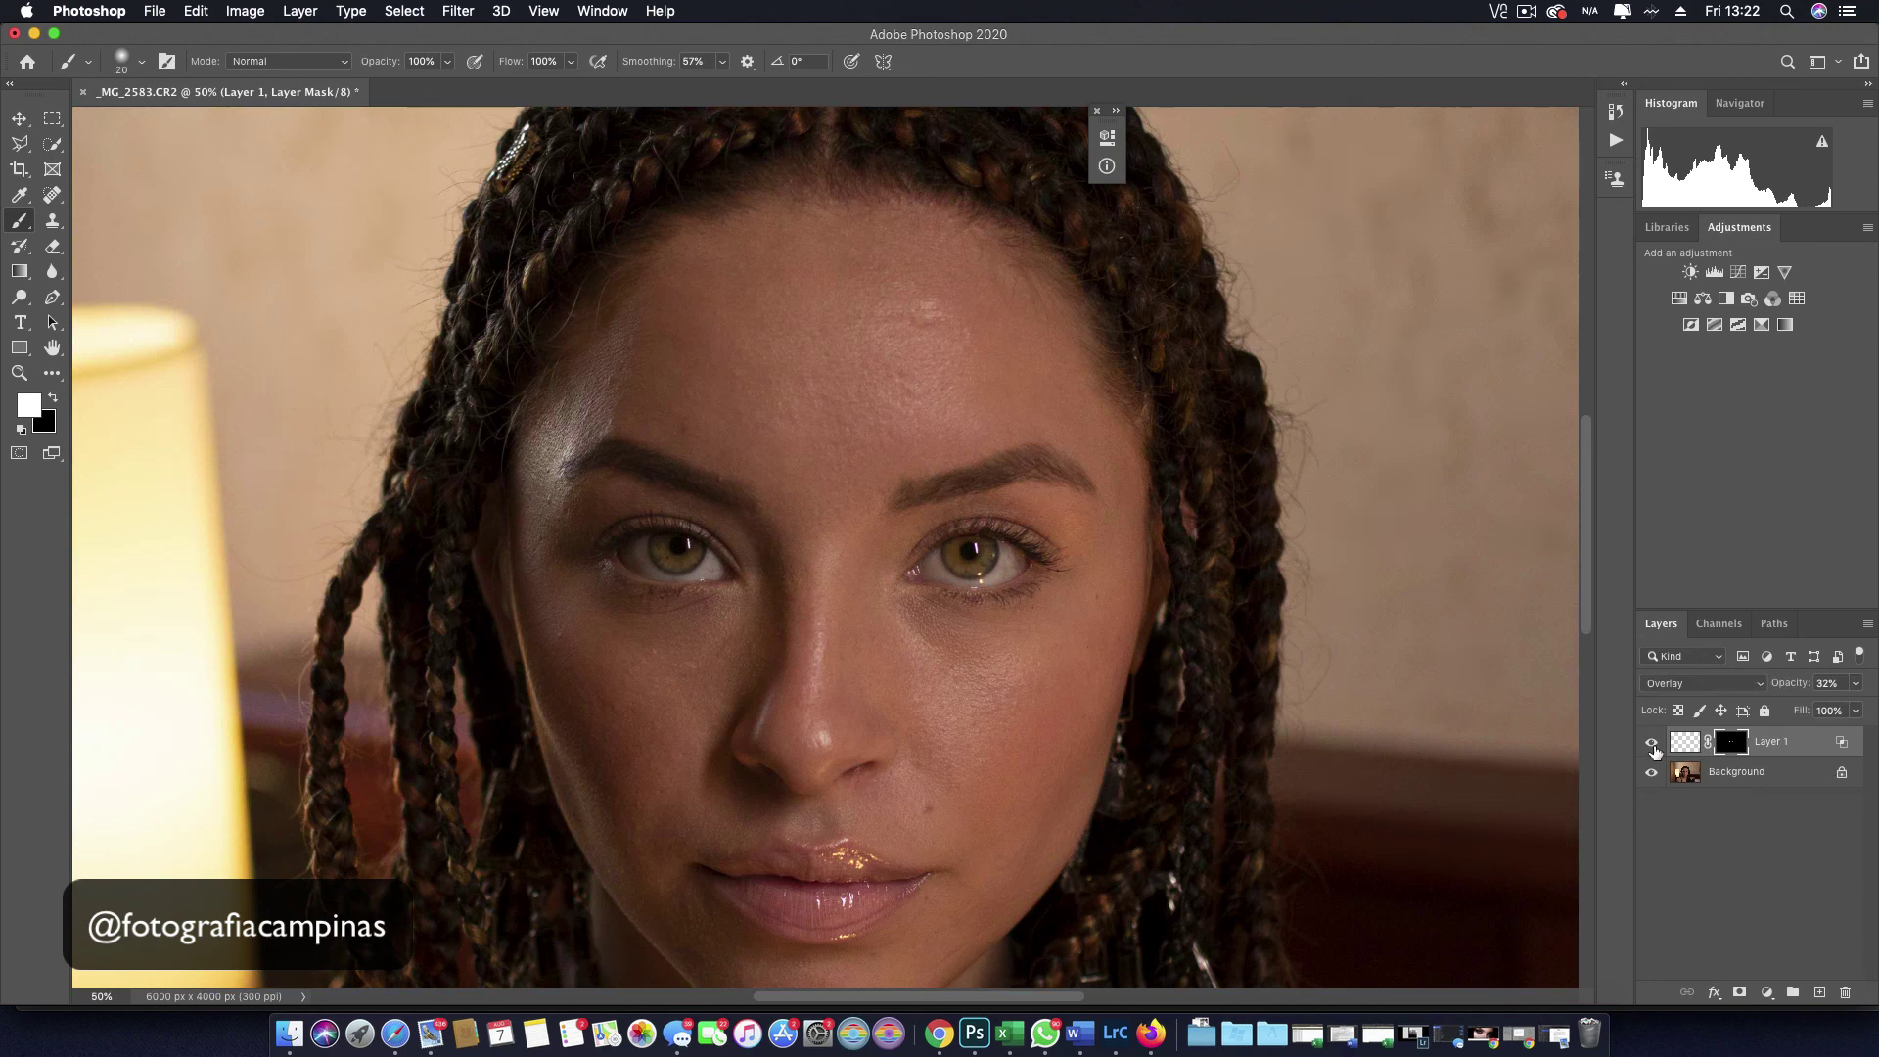
click(1651, 743)
click(1652, 742)
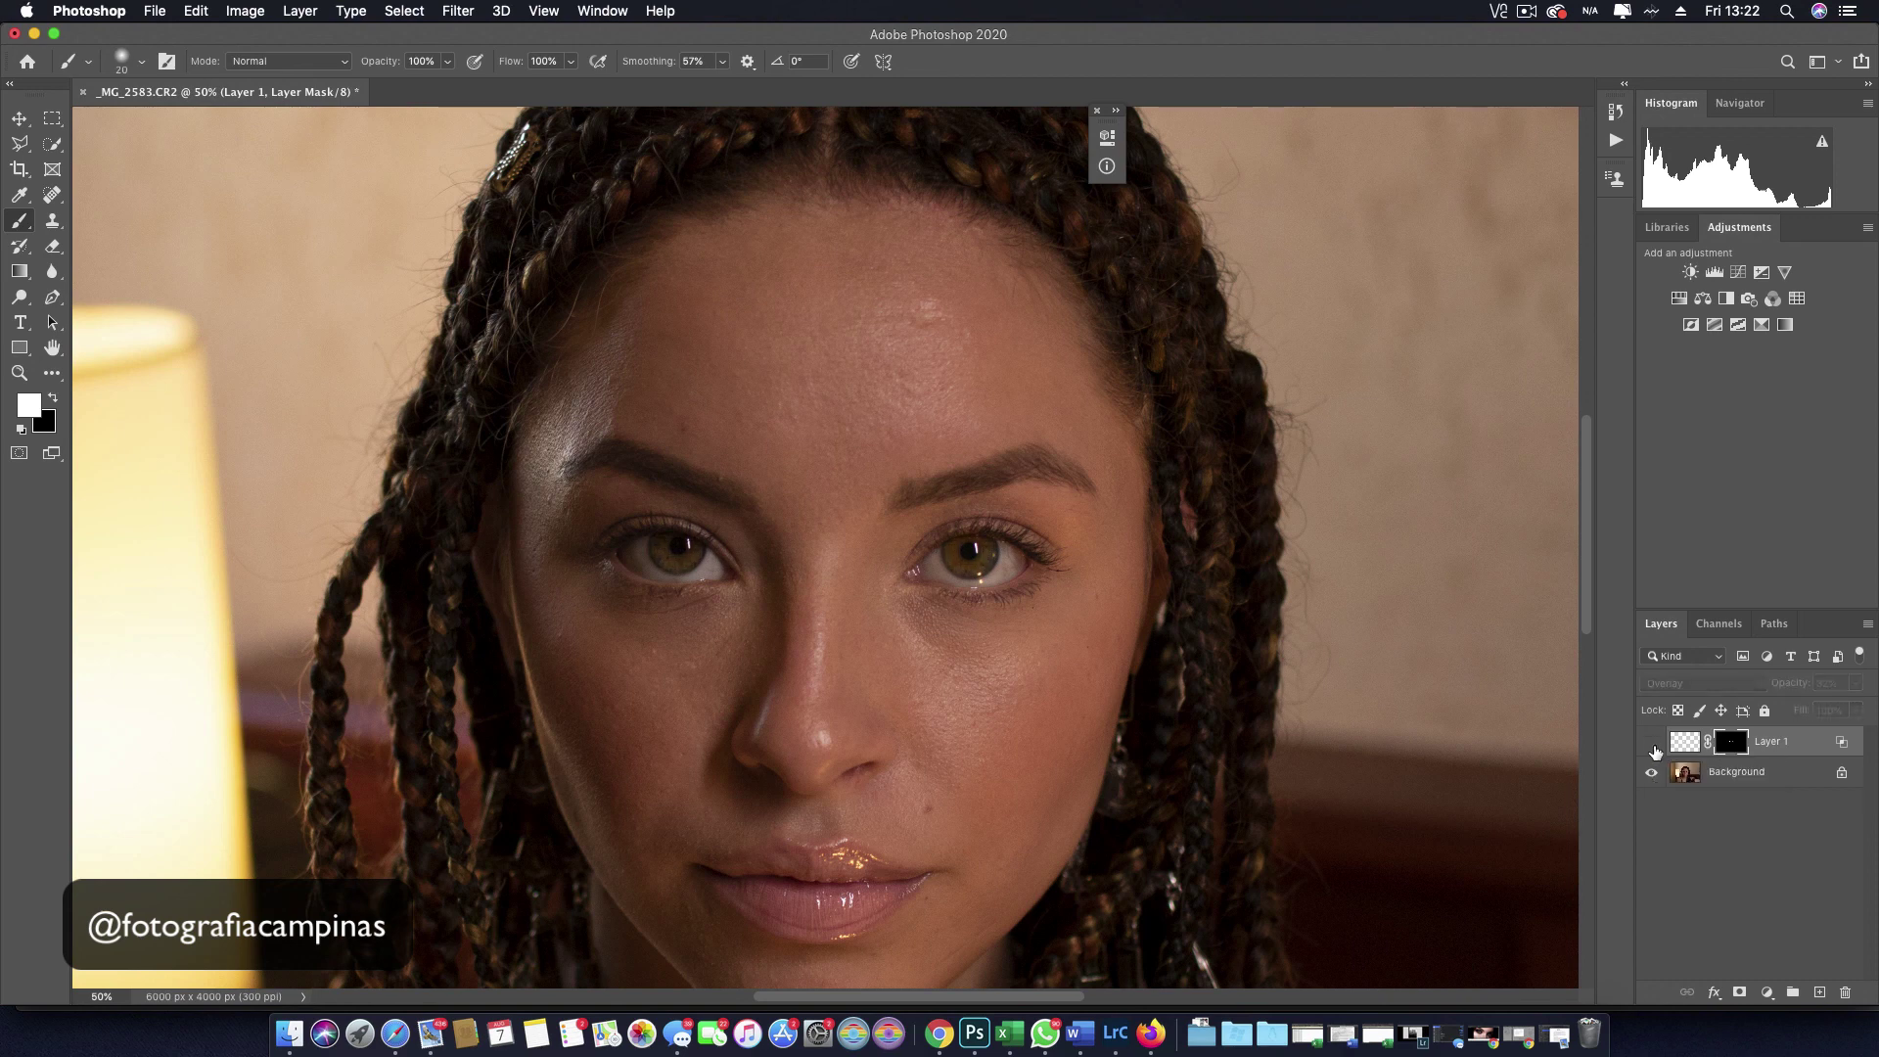
click(1652, 741)
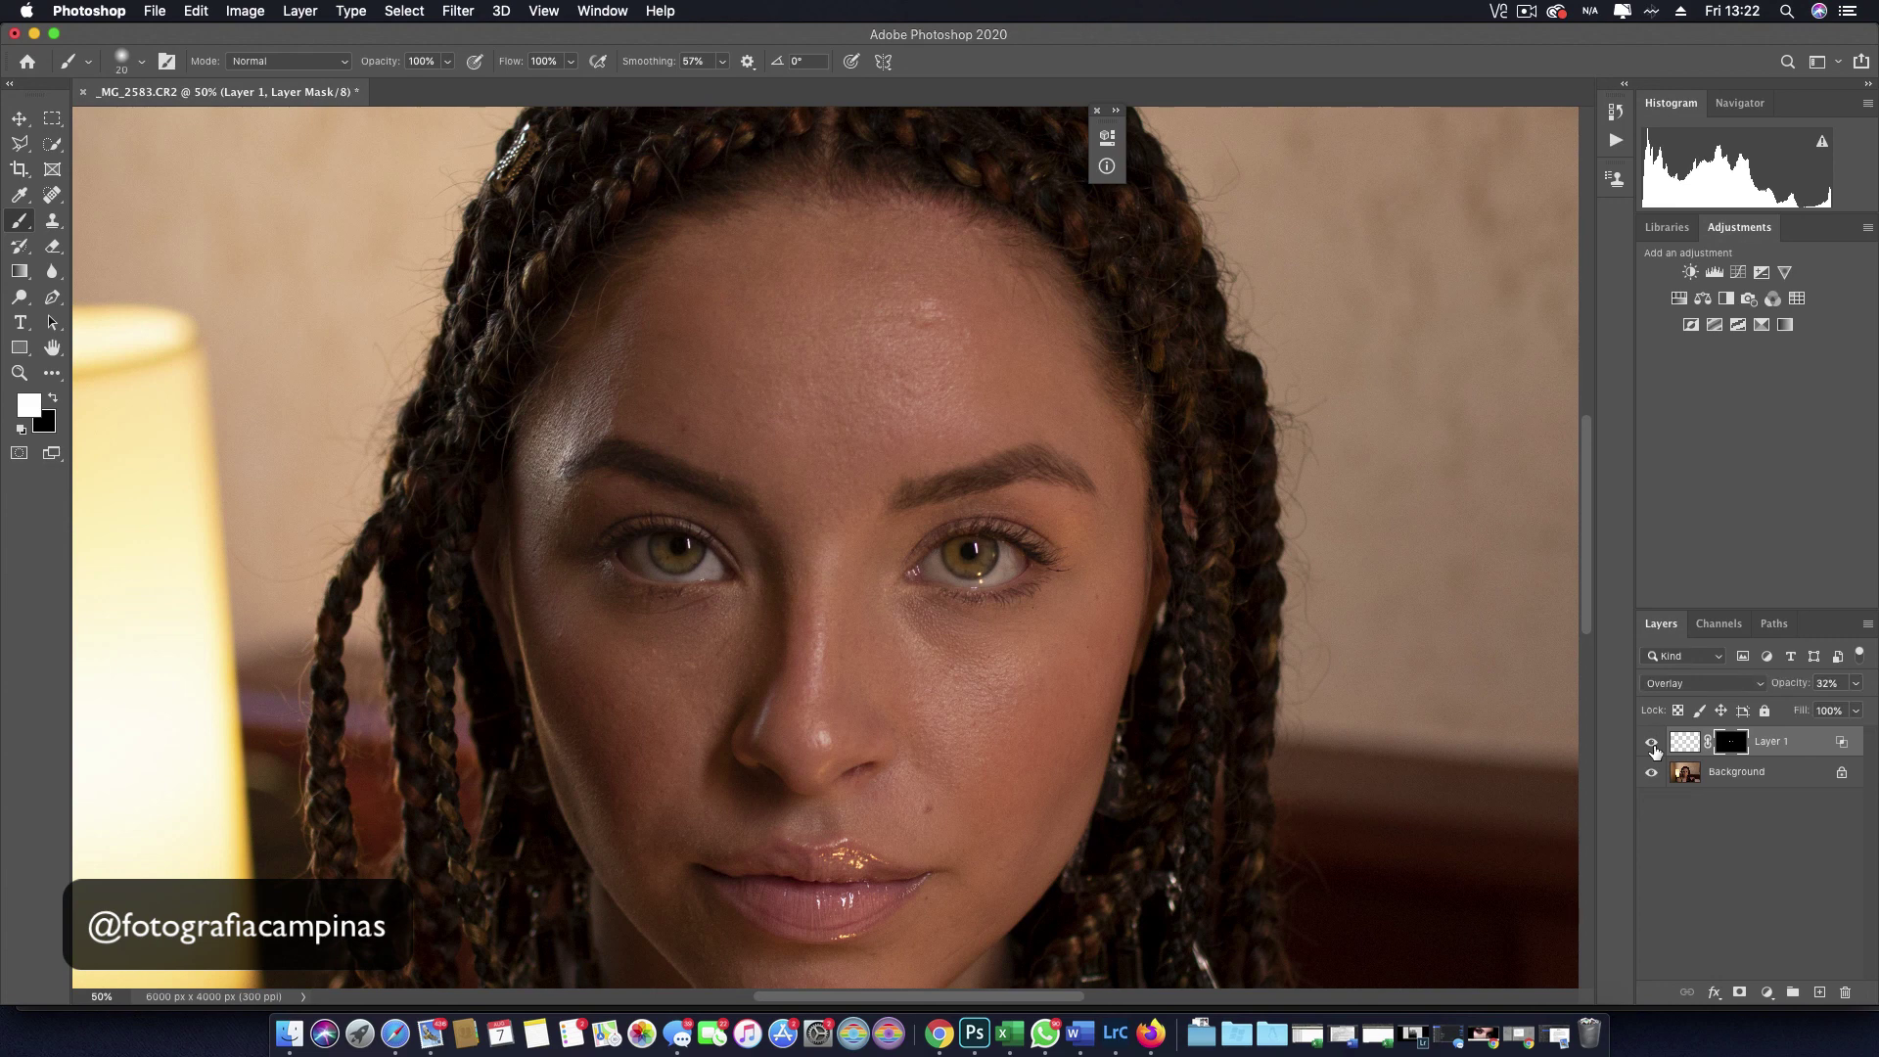